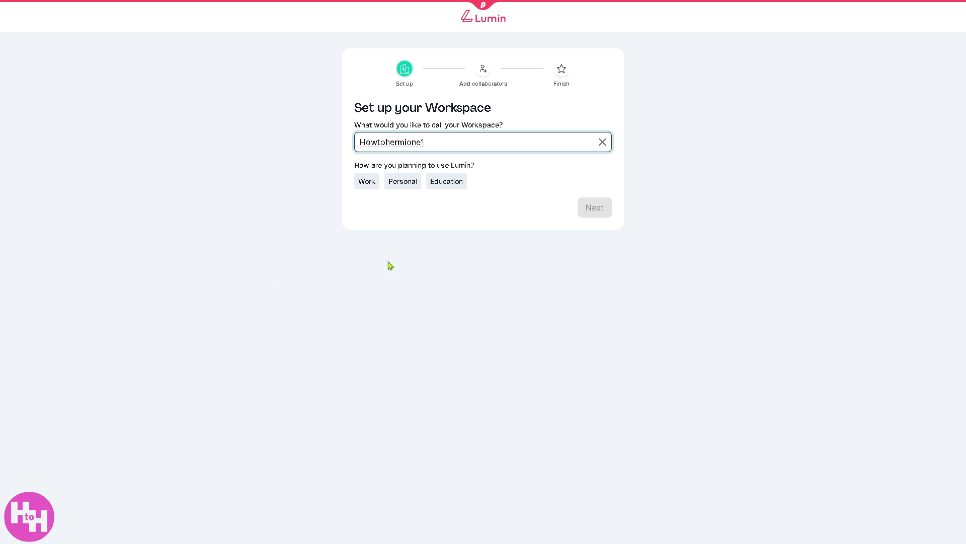
# Name the workspace HowtoHermione from the autofill suggestion, choose Education as its use, and continue.
pyautogui.click(457, 146)
pyautogui.press('BackSpace')
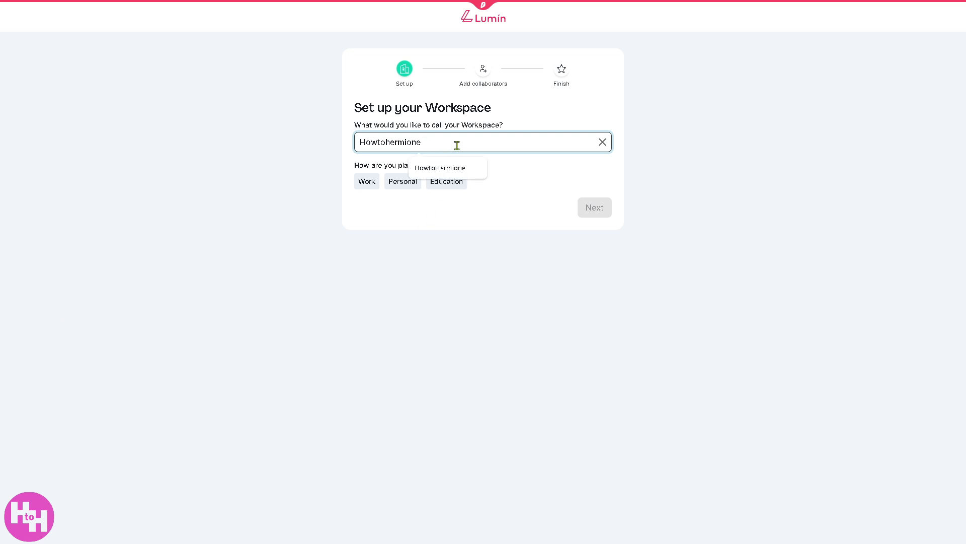
pyautogui.moveTo(433, 141); pyautogui.dragTo(320, 150)
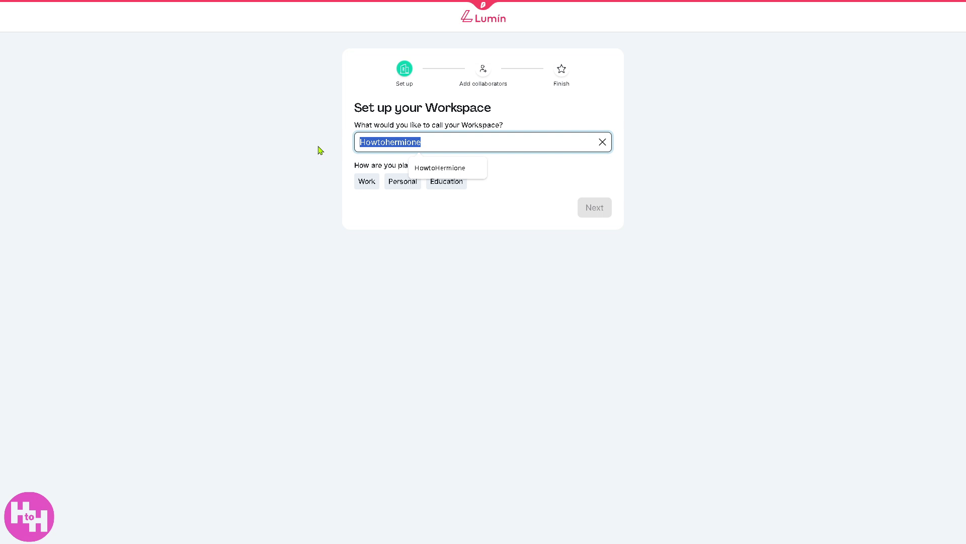
pyautogui.write('Howtouse')
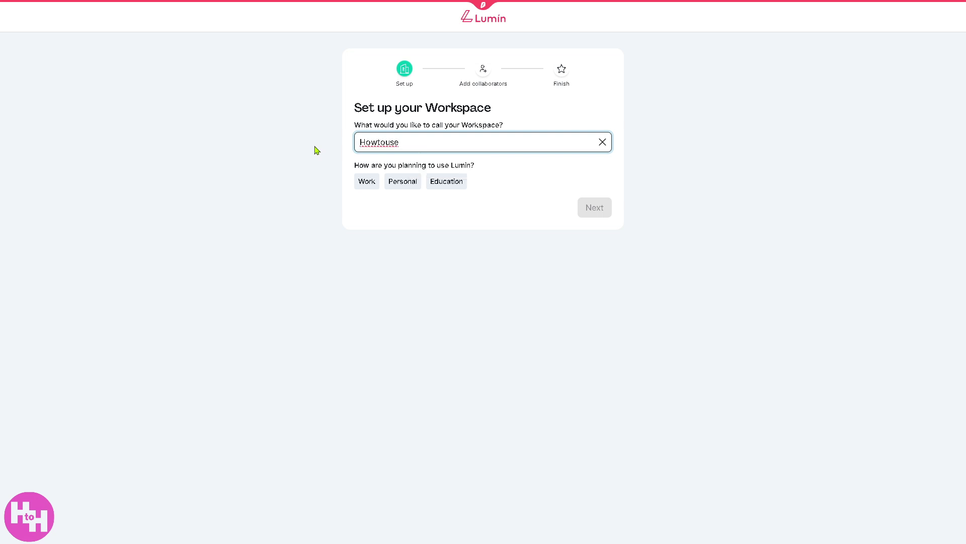
pyautogui.hotkey('ctrl', 'z')
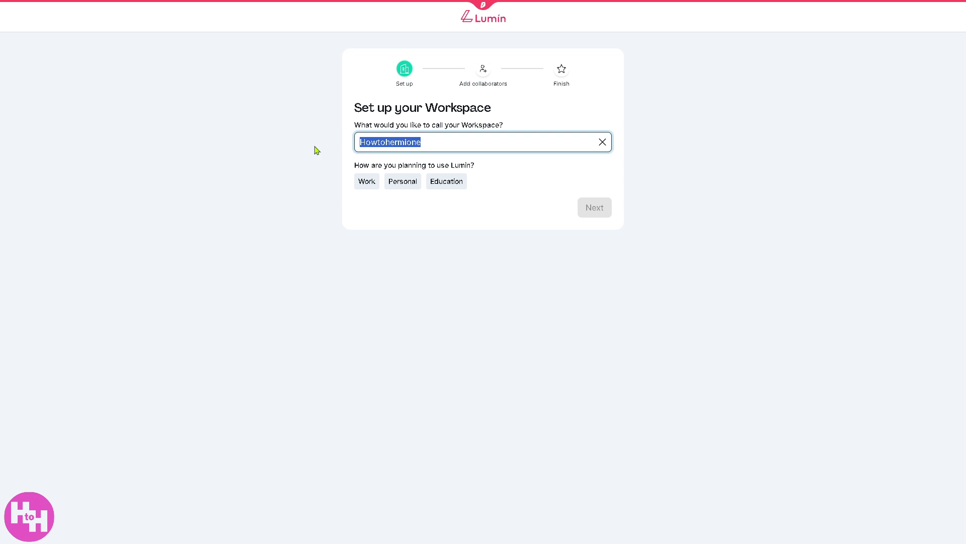
pyautogui.click(494, 177)
pyautogui.click(491, 146)
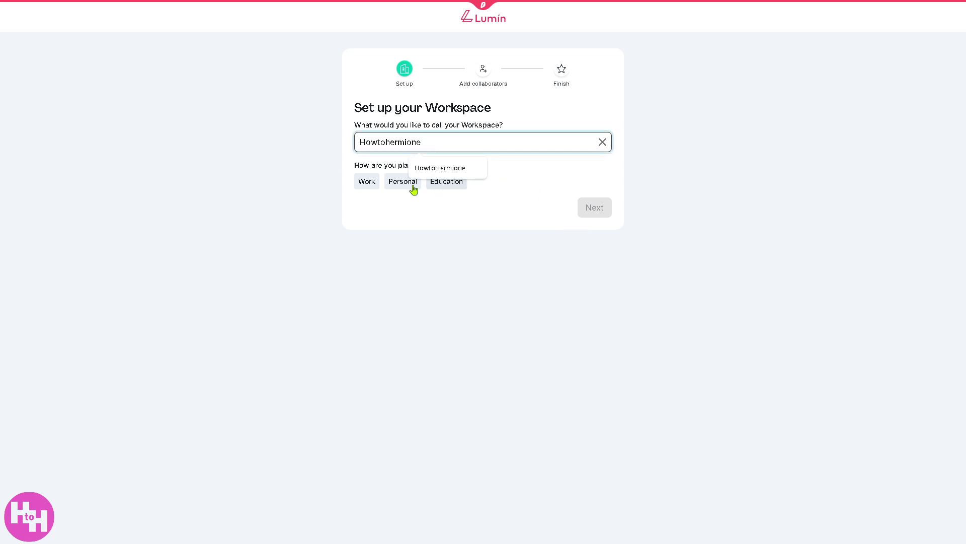
pyautogui.click(448, 169)
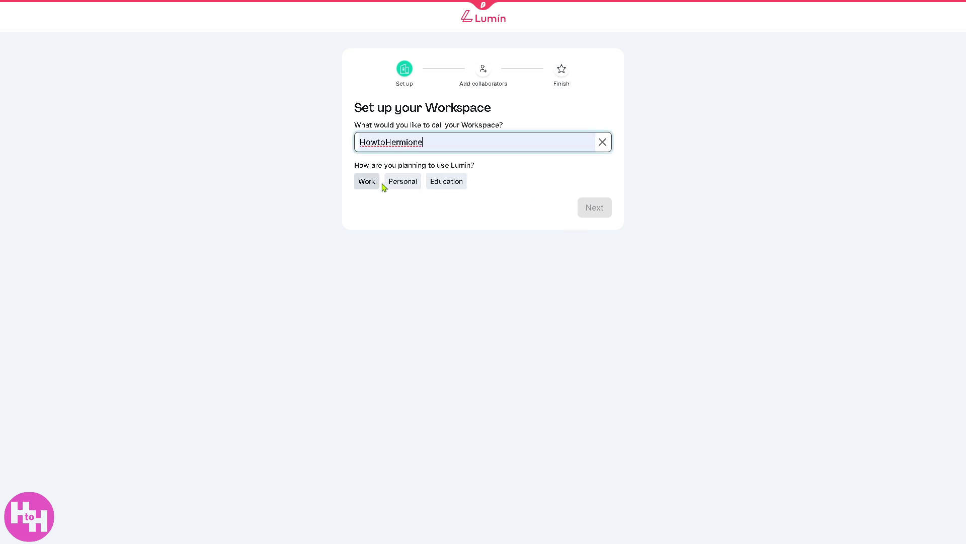
pyautogui.click(447, 182)
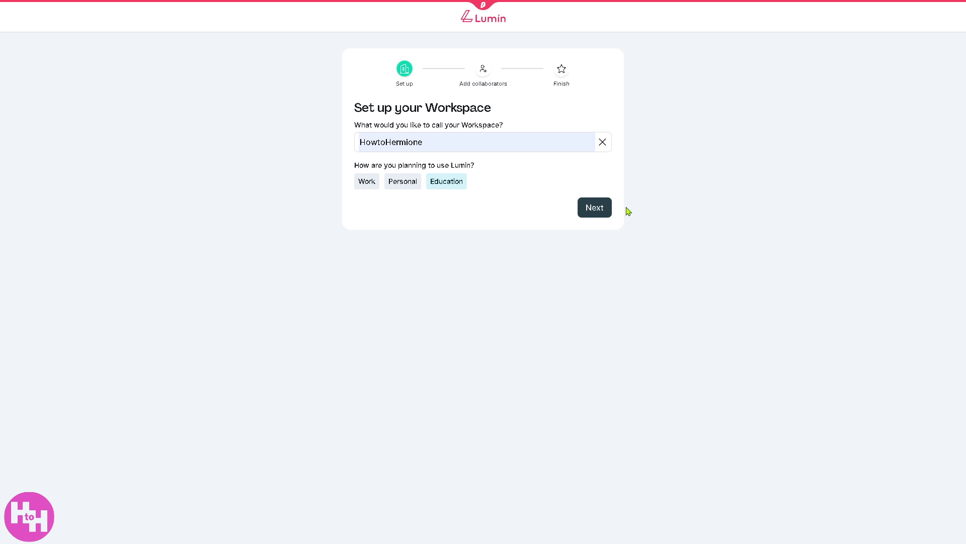
pyautogui.click(599, 208)
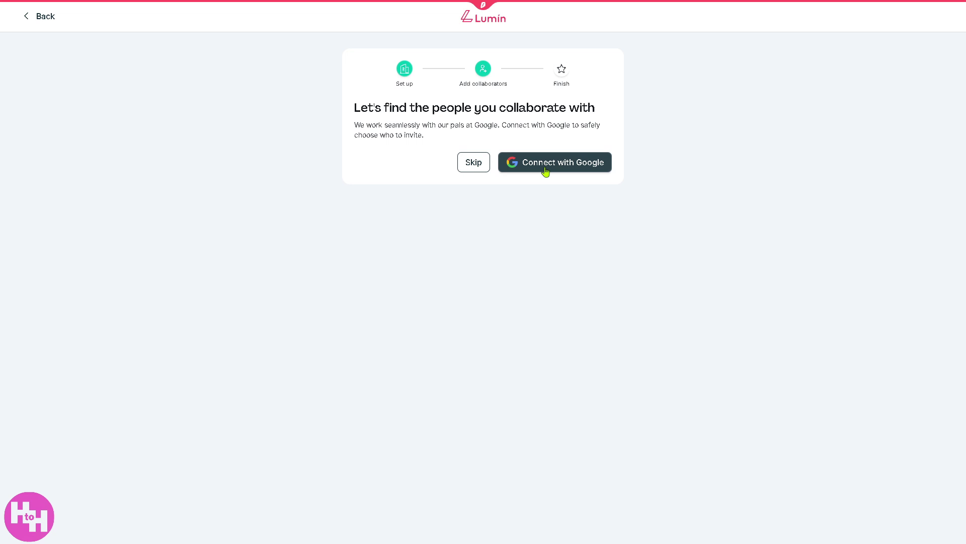
# Skip the Google connection and collaborator invites, then finish setup with Get started.
pyautogui.click(475, 163)
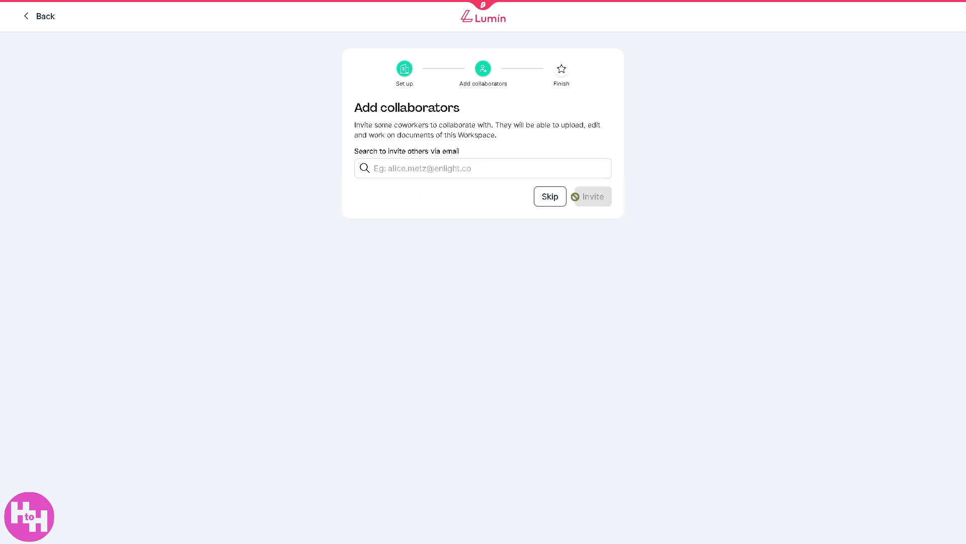
pyautogui.click(547, 201)
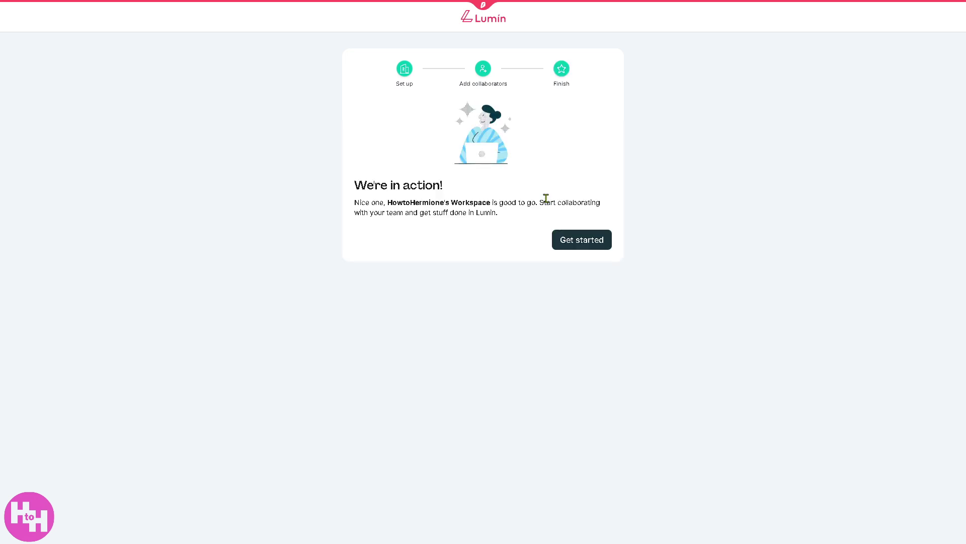
pyautogui.click(589, 248)
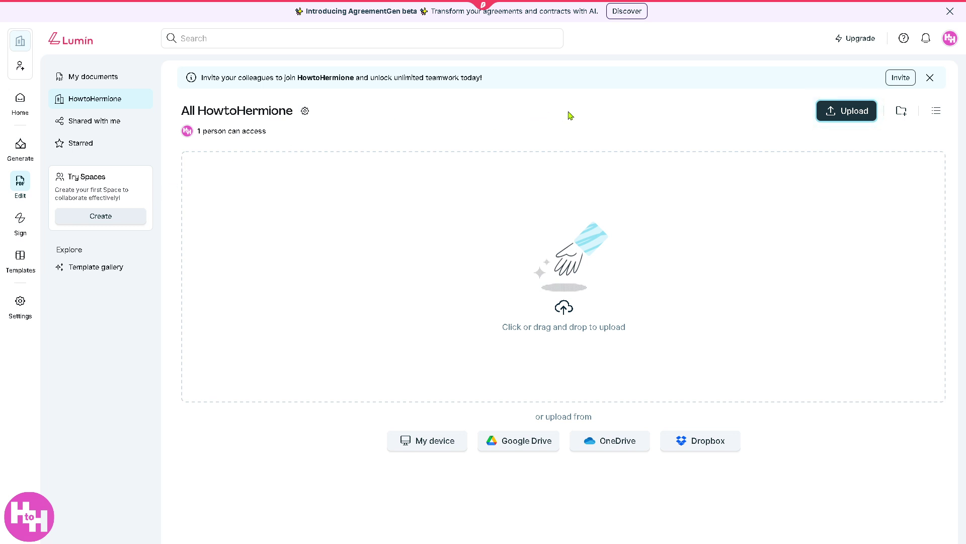
# Go to the Home page to reach AgreementGen's 'What will you create today?' screen.
pyautogui.click(20, 101)
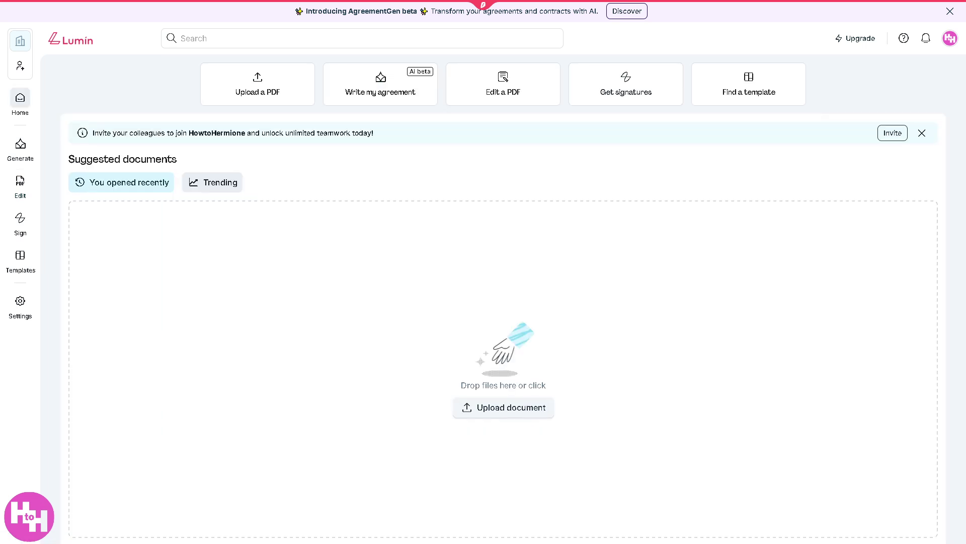
pyautogui.click(23, 107)
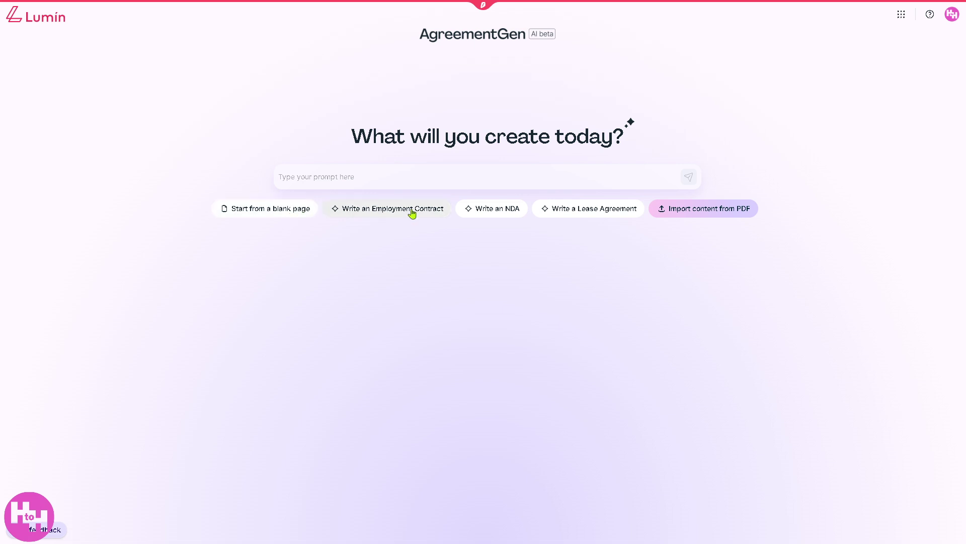
# Submit the AgreementGen prompt 'How to use LUMIN PDF' and generate an answer.
pyautogui.click(412, 177)
pyautogui.write('How to us')
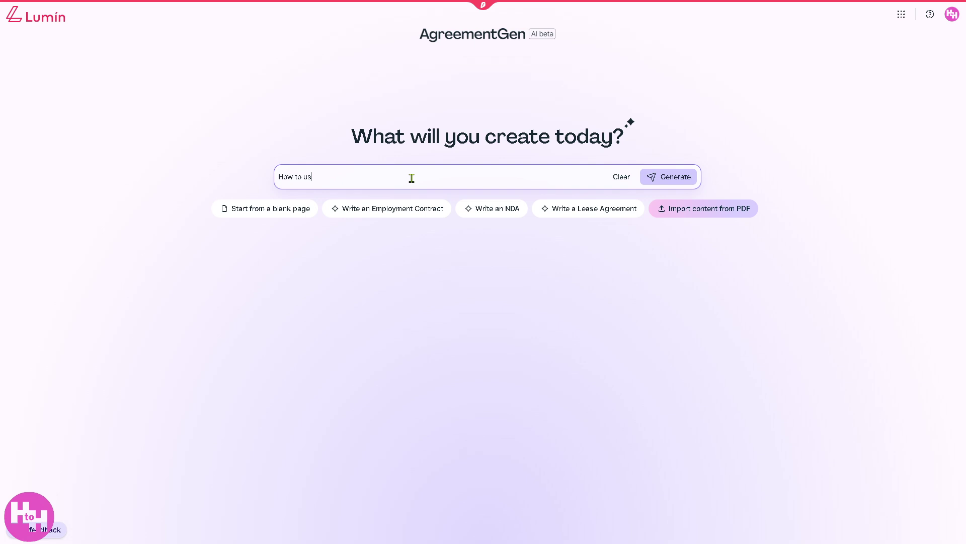
pyautogui.write('e LUM')
pyautogui.click(682, 181)
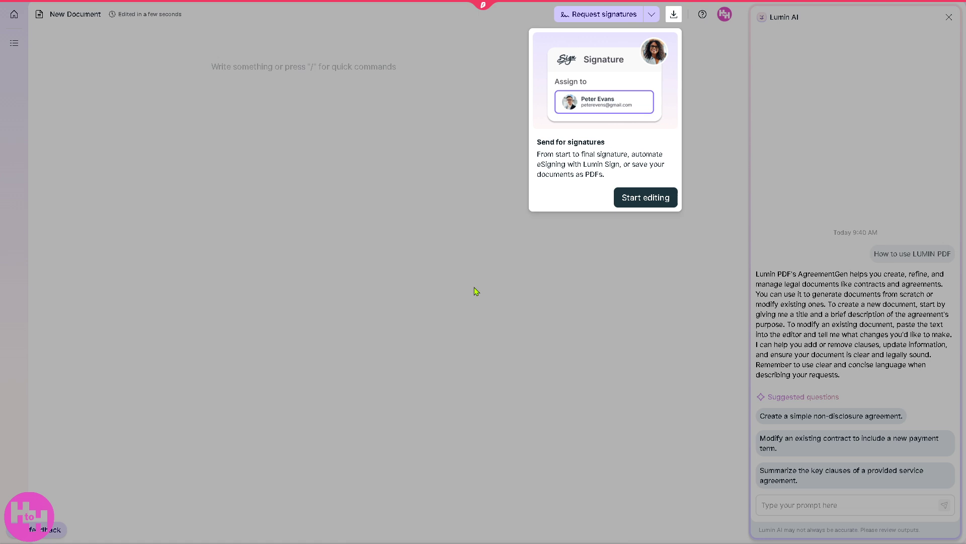
# Dismiss the signatures intro and turn the document's first line into a Heading 1 block.
pyautogui.click(655, 200)
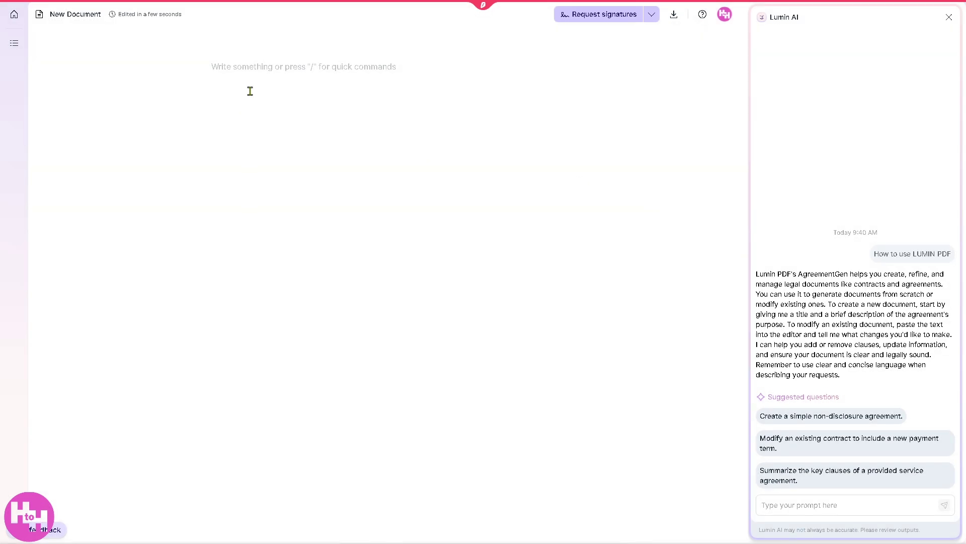
pyautogui.click(266, 67)
pyautogui.write('/')
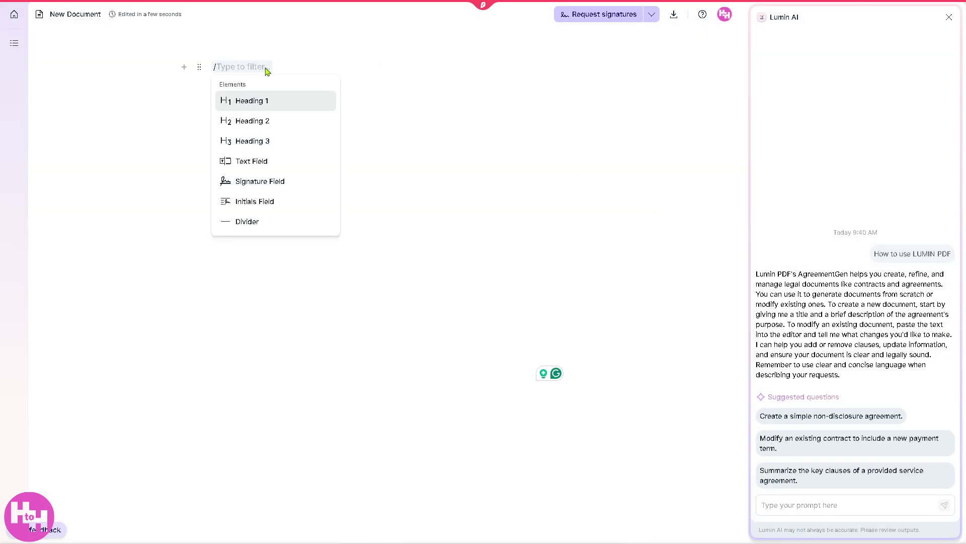
pyautogui.click(263, 107)
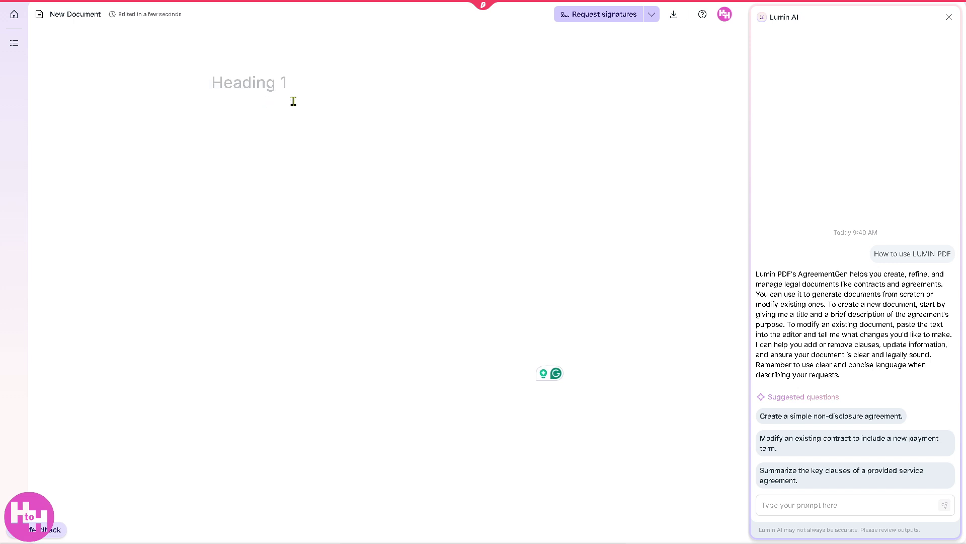
# Start and cancel a signature request, then close the Lumin AI assistant panel.
pyautogui.click(610, 19)
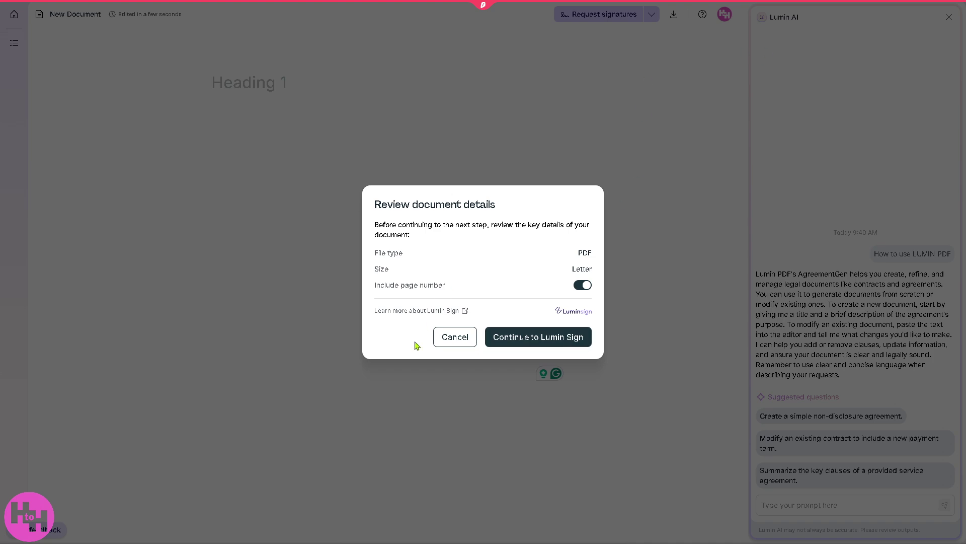
pyautogui.click(457, 340)
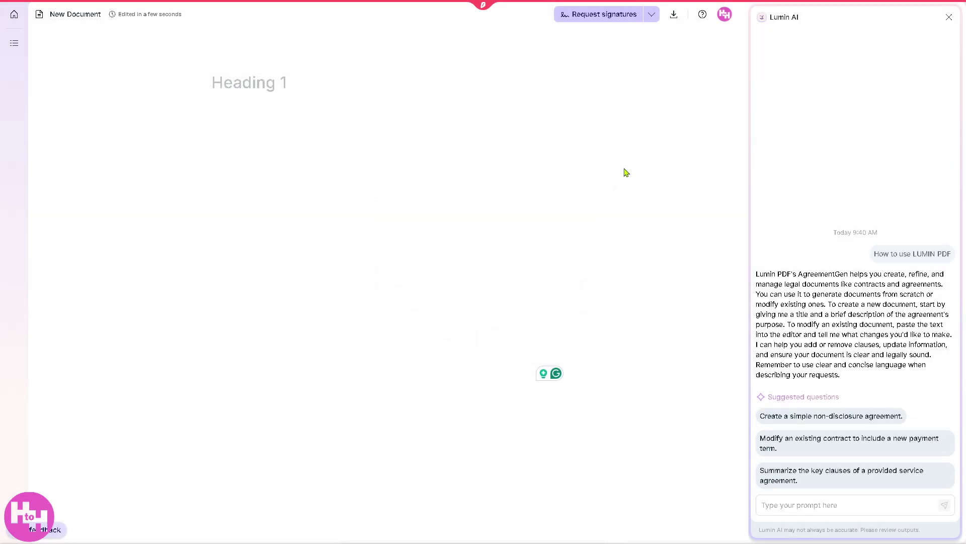
pyautogui.click(949, 17)
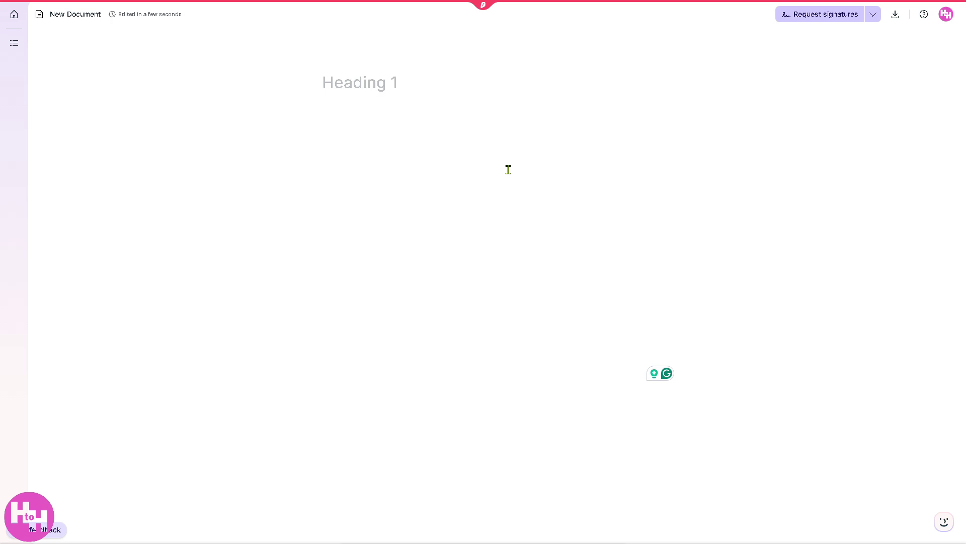
# Upload WHITE HERMIONE.png from the documents list and open it in the PDF editor.
pyautogui.click(13, 15)
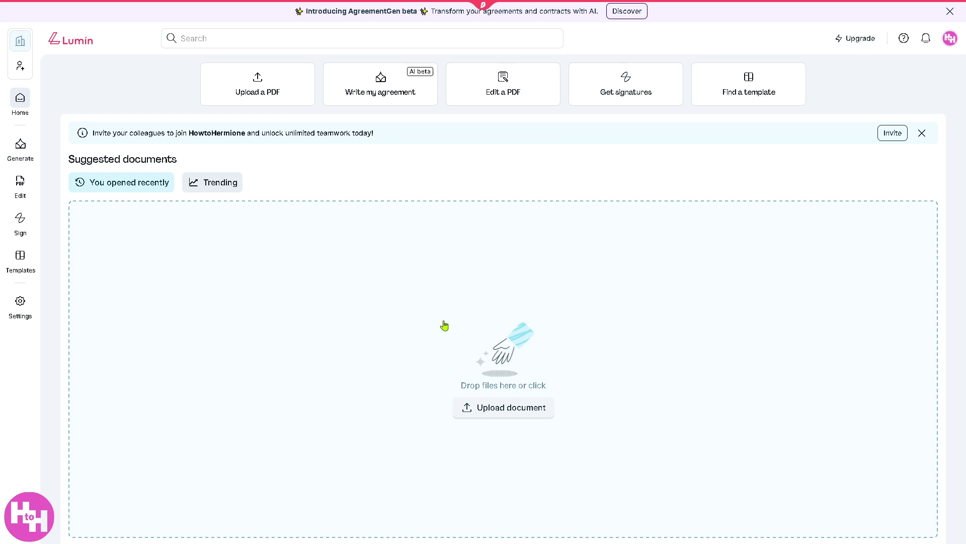
pyautogui.click(481, 418)
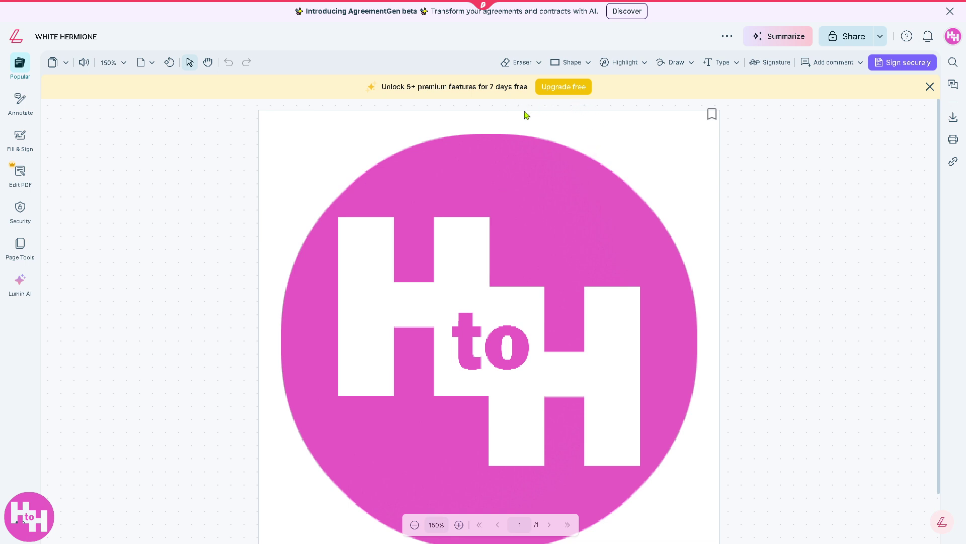
# Place a comment marker on the upper-left H and type 'How to use LUMIN PDF'.
pyautogui.scroll(-1, 542, 223)
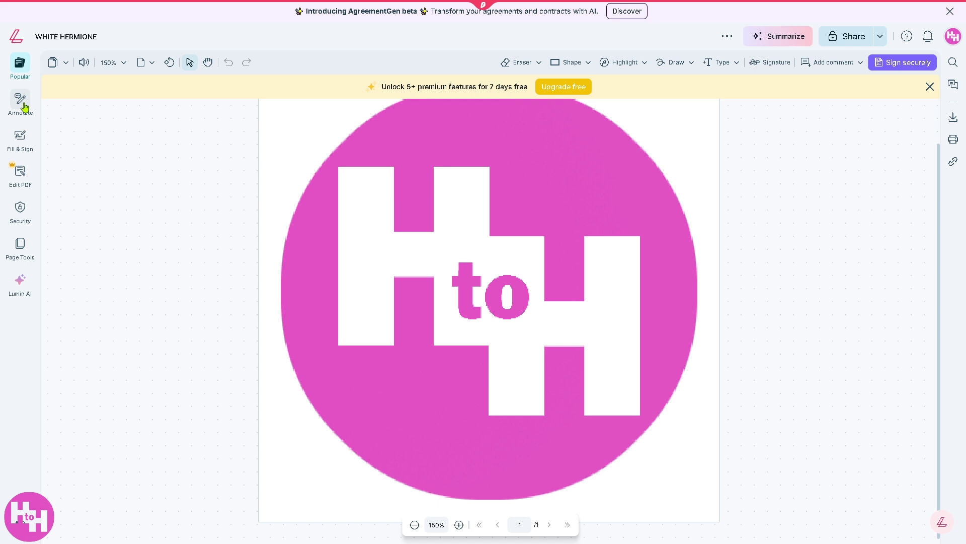
pyautogui.moveTo(23, 105)
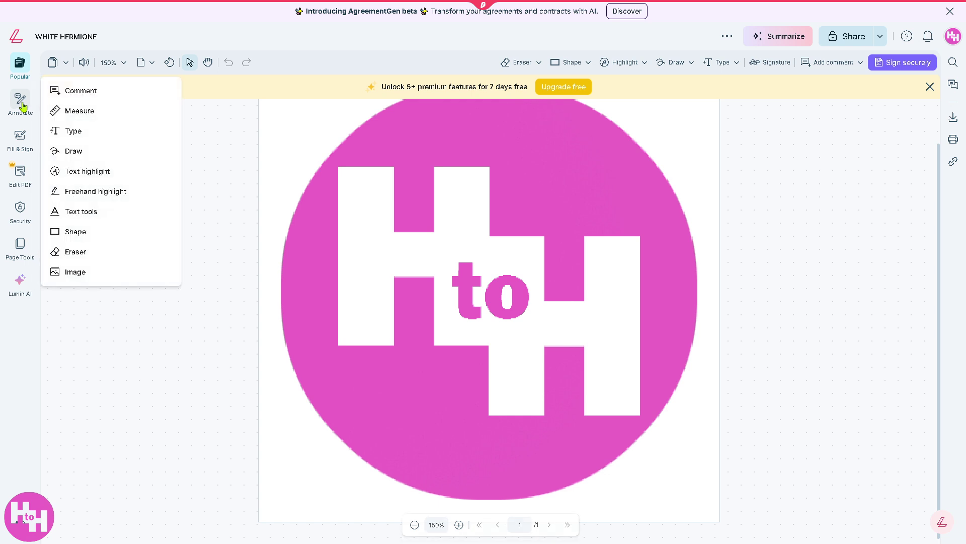
pyautogui.click(88, 91)
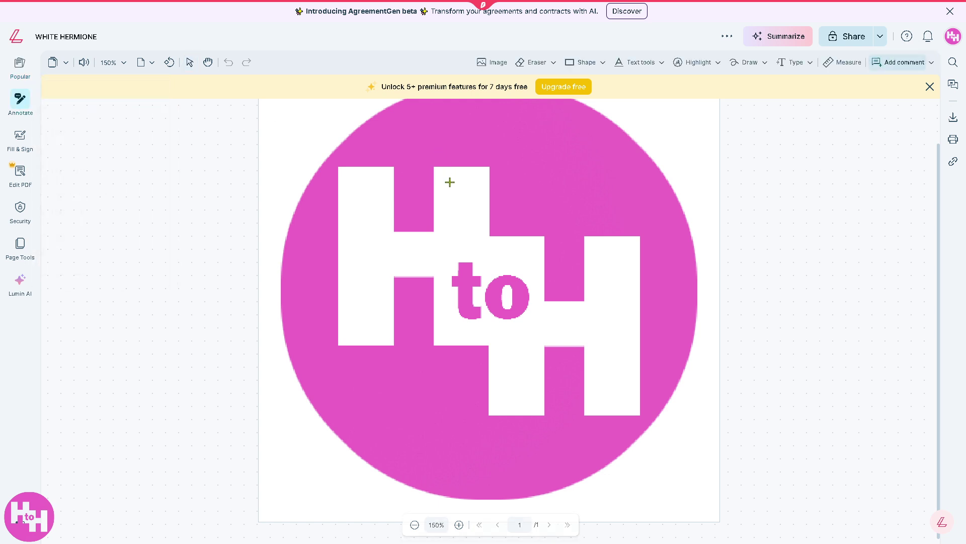
pyautogui.click(567, 196)
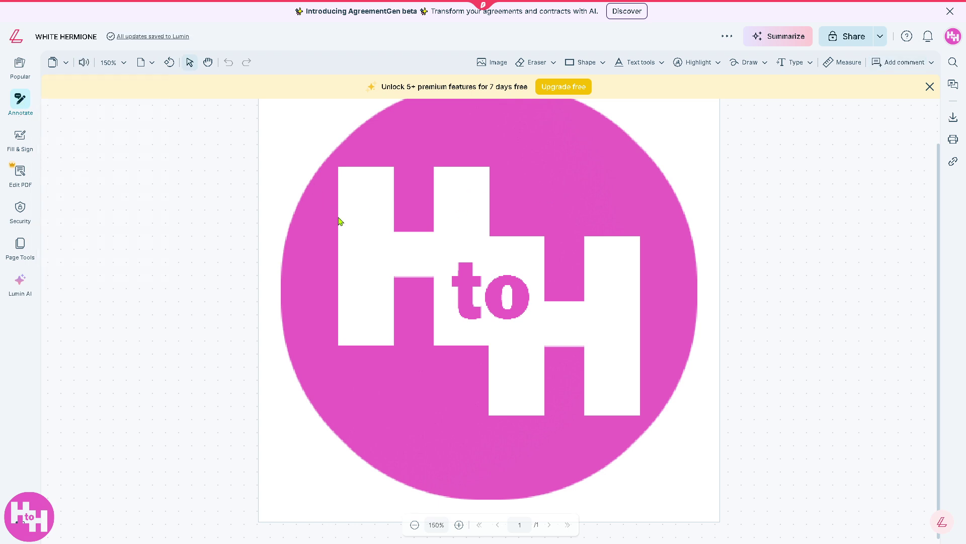
pyautogui.moveTo(14, 107)
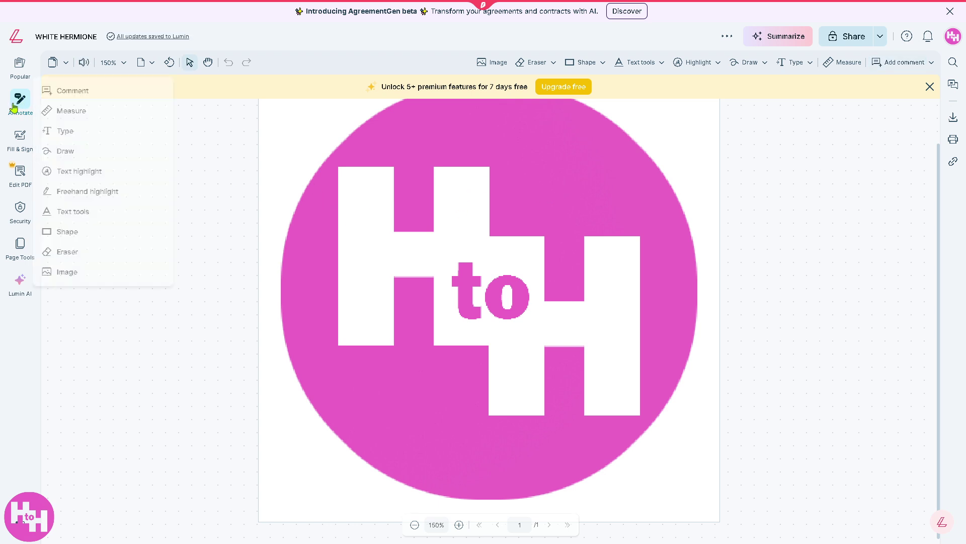
pyautogui.click(86, 90)
pyautogui.click(367, 200)
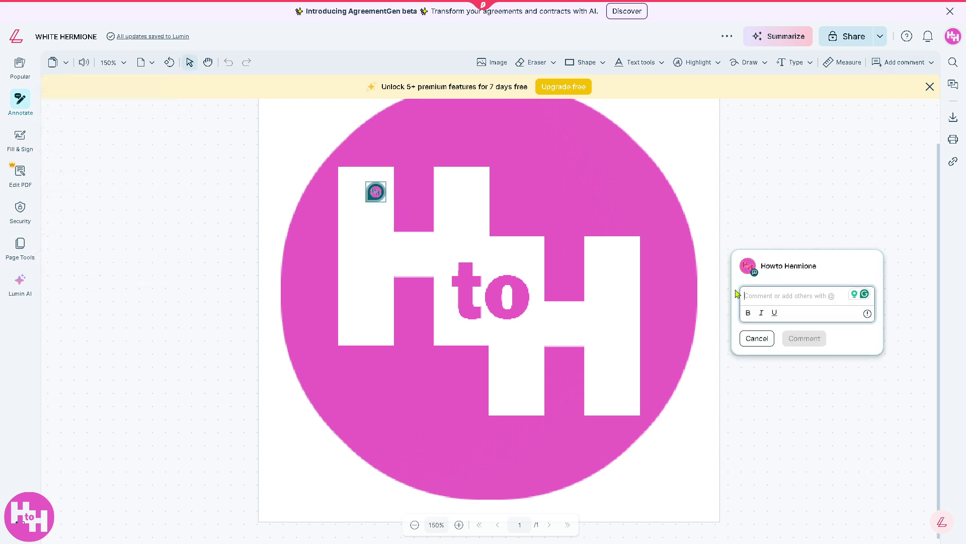
pyautogui.write('How to')
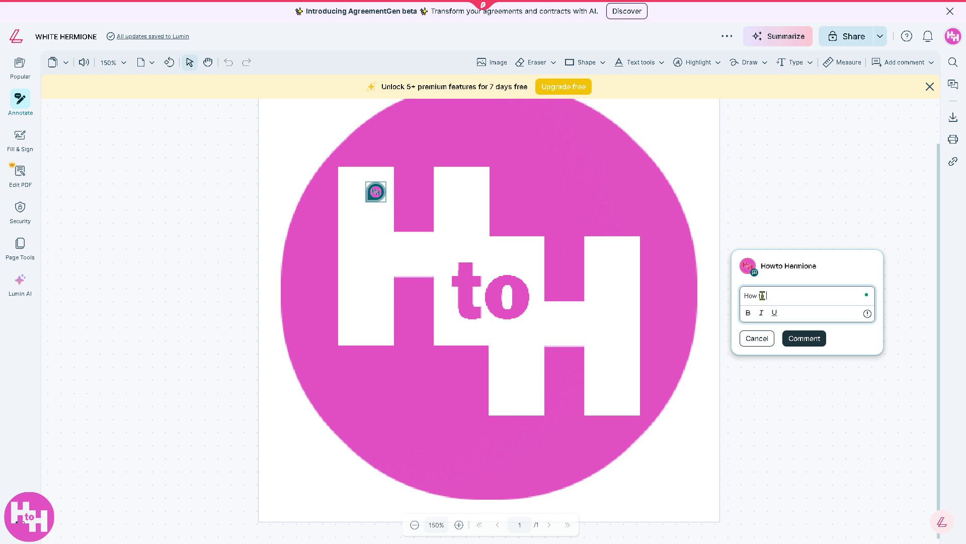
pyautogui.write(' use LUMIN PDF')
# Make the comment bold and underlined, post it, and move its marker to the circle's lower-right edge.
pyautogui.tripleClick(780, 296)
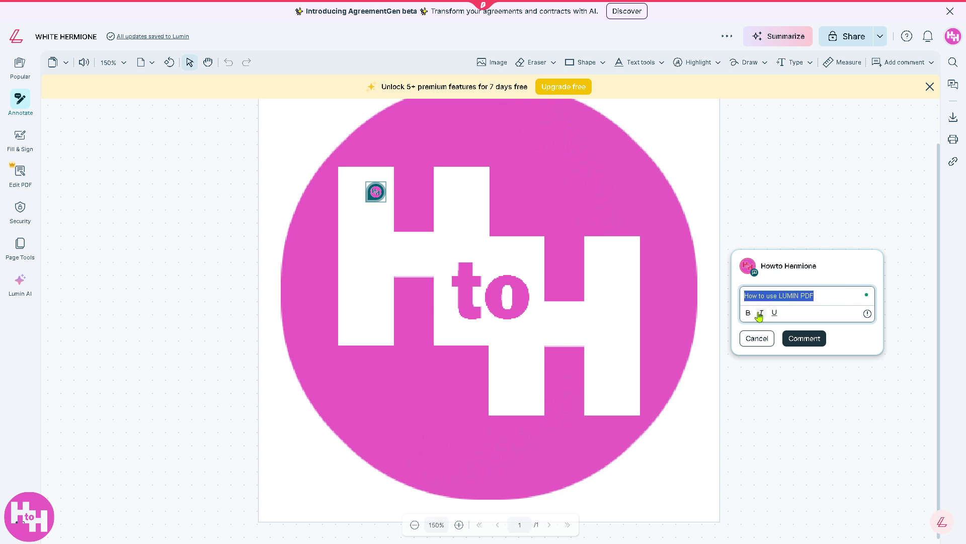
pyautogui.click(748, 313)
pyautogui.click(775, 313)
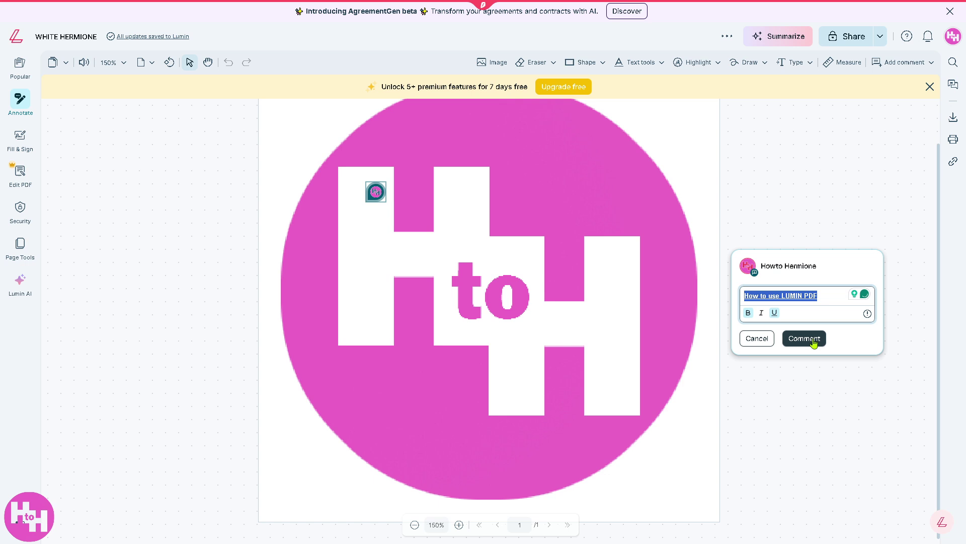
pyautogui.click(808, 338)
pyautogui.moveTo(377, 192)
pyautogui.mouseDown()
pyautogui.moveTo(656, 375)
pyautogui.moveTo(693, 418)
pyautogui.mouseUp()
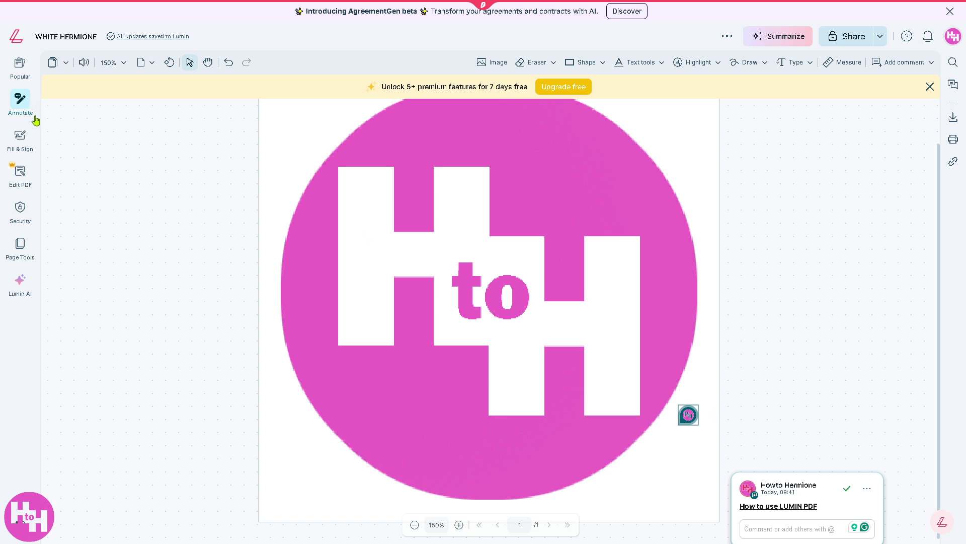
# Draw a red freehand loop at the page's top-left corner and bring up its link-to-URL prompt.
pyautogui.click(367, 194)
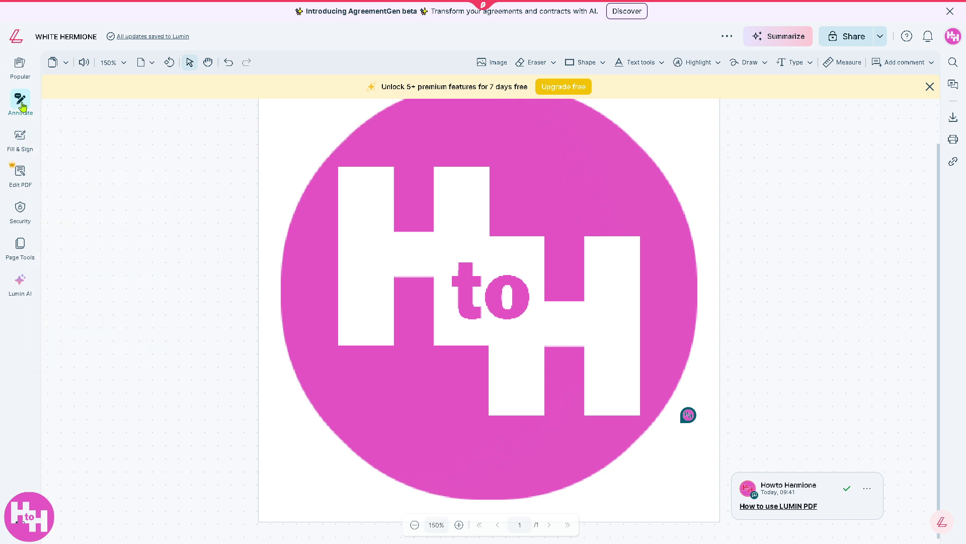
pyautogui.moveTo(22, 105)
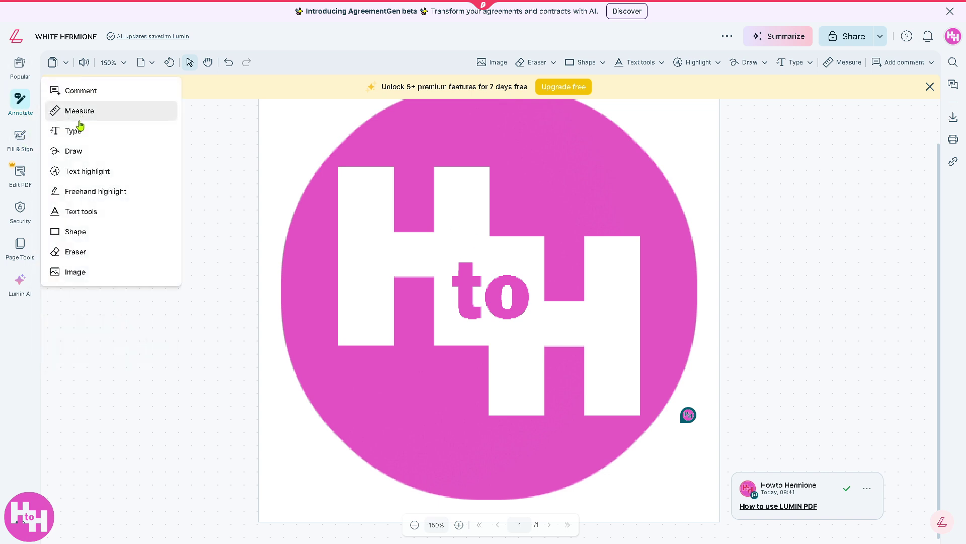
pyautogui.click(76, 151)
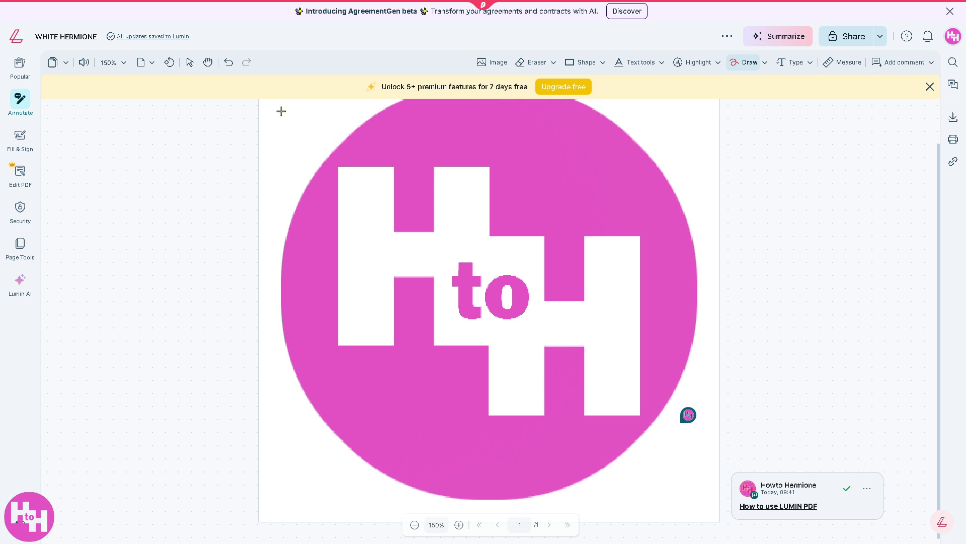
pyautogui.moveTo(281, 111)
pyautogui.mouseDown()
pyautogui.moveTo(322, 112)
pyautogui.moveTo(313, 151)
pyautogui.moveTo(272, 116)
pyautogui.moveTo(276, 129)
pyautogui.moveTo(271, 121)
pyautogui.moveTo(291, 108)
pyautogui.moveTo(327, 105)
pyautogui.moveTo(290, 121)
pyautogui.mouseUp()
pyautogui.click(308, 118)
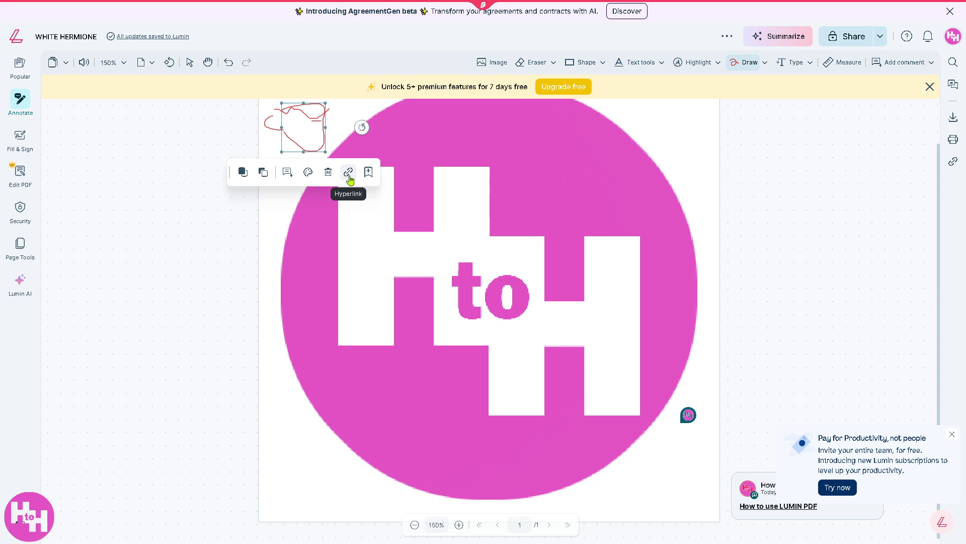
pyautogui.click(348, 174)
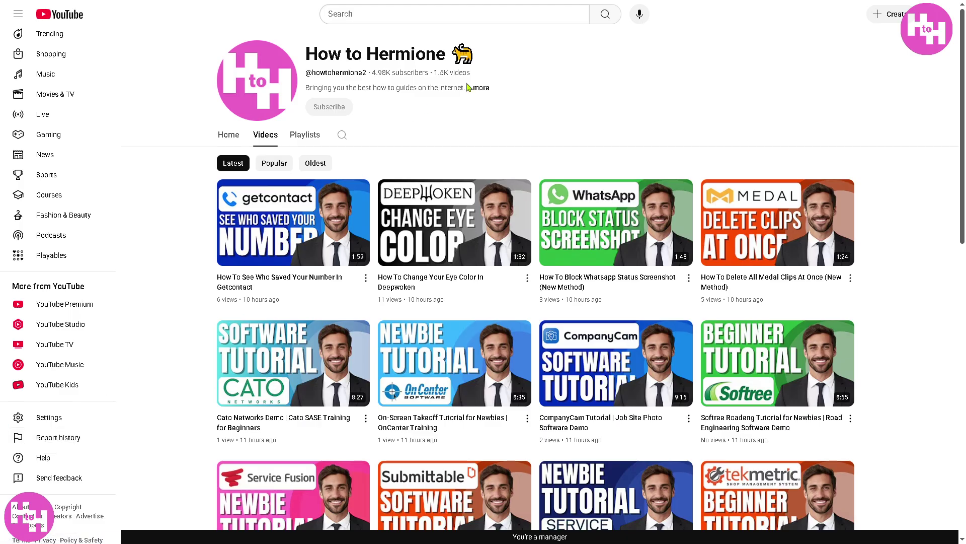
pyautogui.click(480, 88)
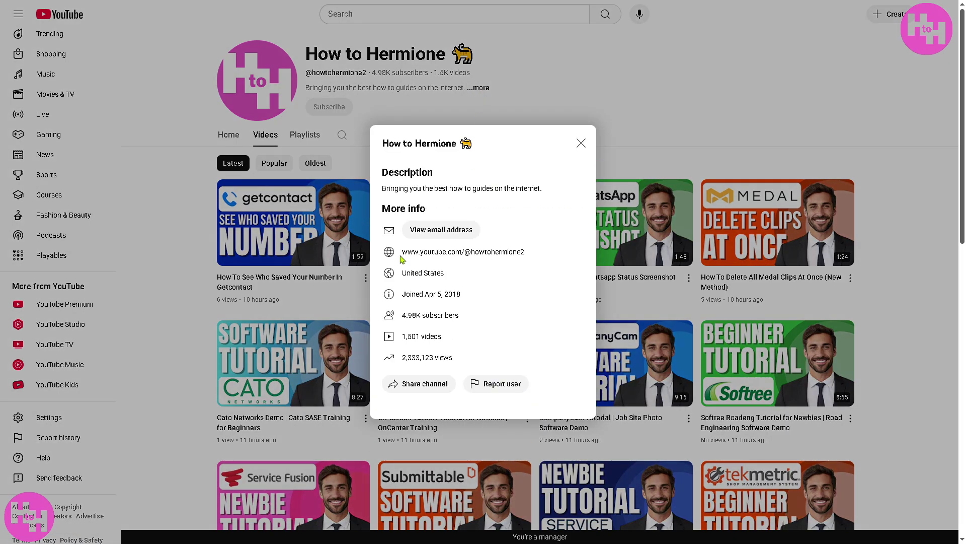
pyautogui.moveTo(401, 254); pyautogui.dragTo(523, 251)
pyautogui.hotkey('ctrl', 'c')
pyautogui.click(408, 246)
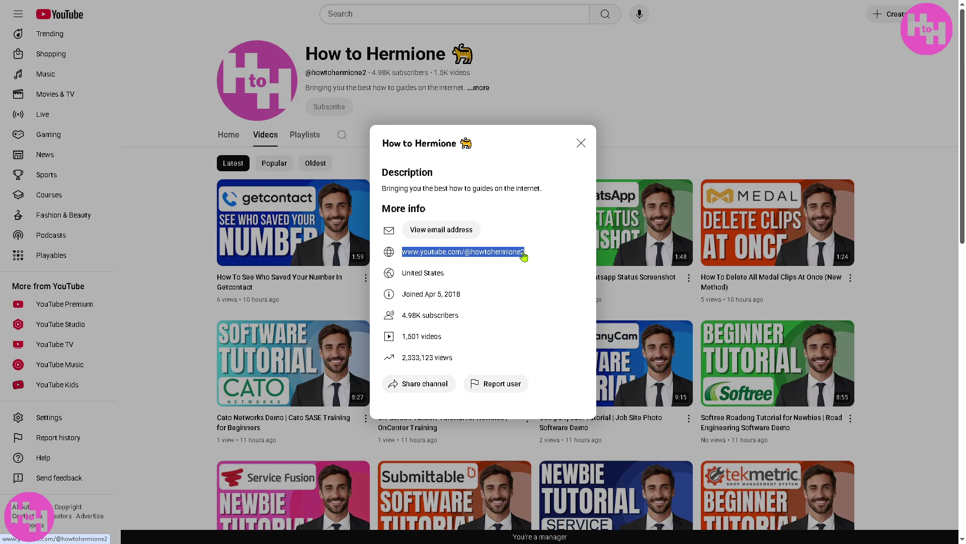
pyautogui.click(581, 144)
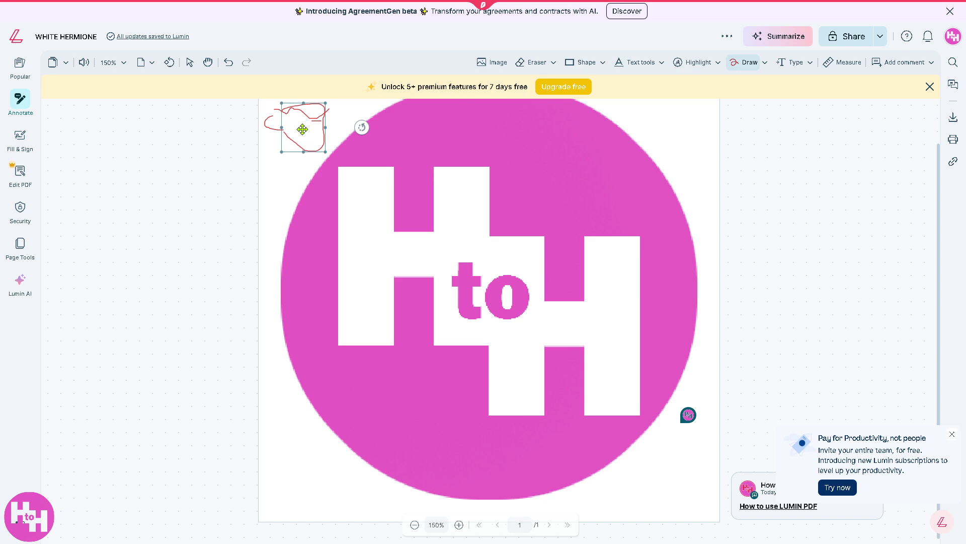
# Link the red drawing to the copied YouTube channel address.
pyautogui.moveTo(302, 129); pyautogui.dragTo(302, 113)
pyautogui.click(346, 139)
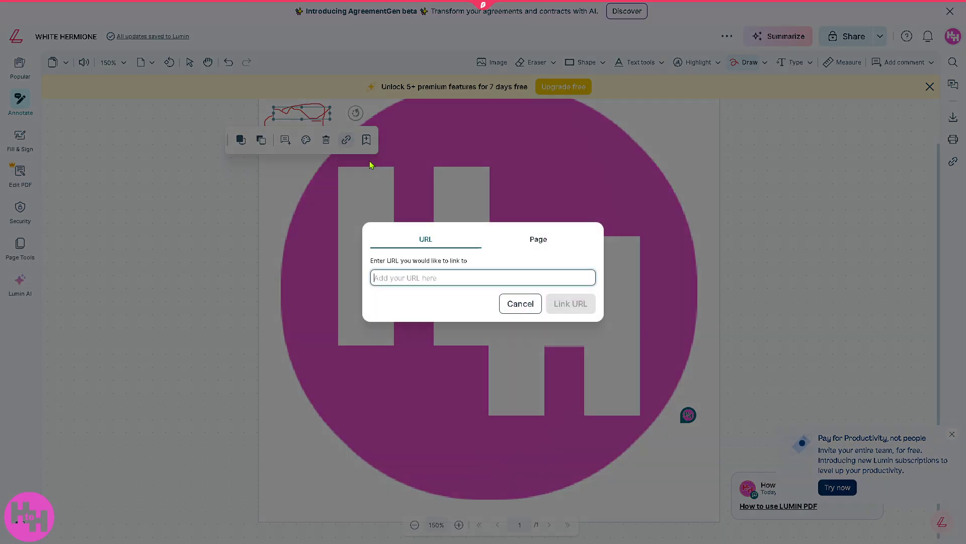
pyautogui.hotkey('ctrl', 'v')
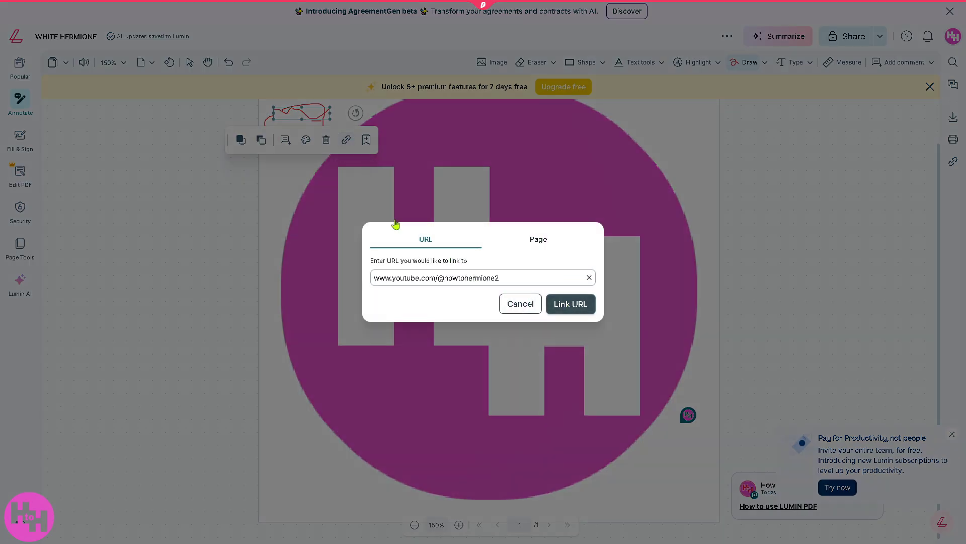
pyautogui.press('Return')
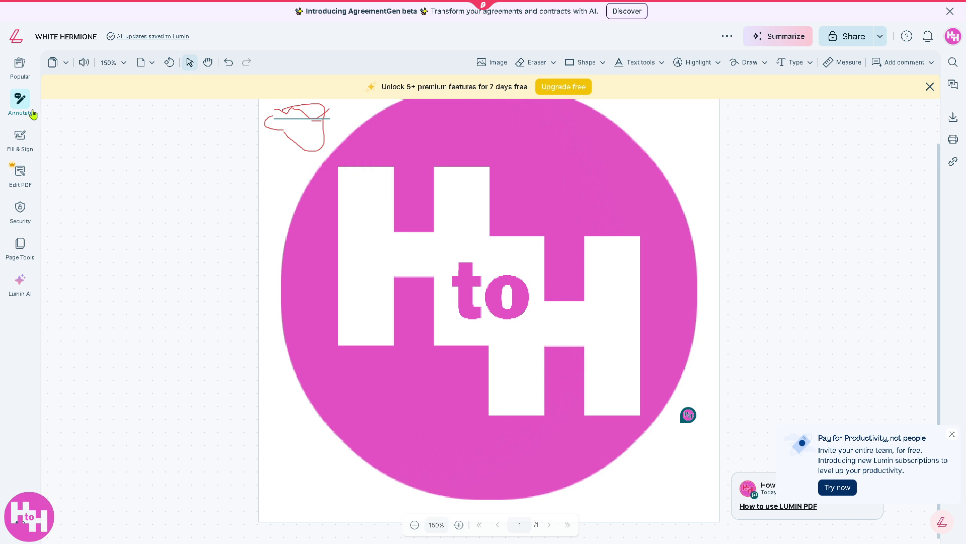
pyautogui.moveTo(28, 108)
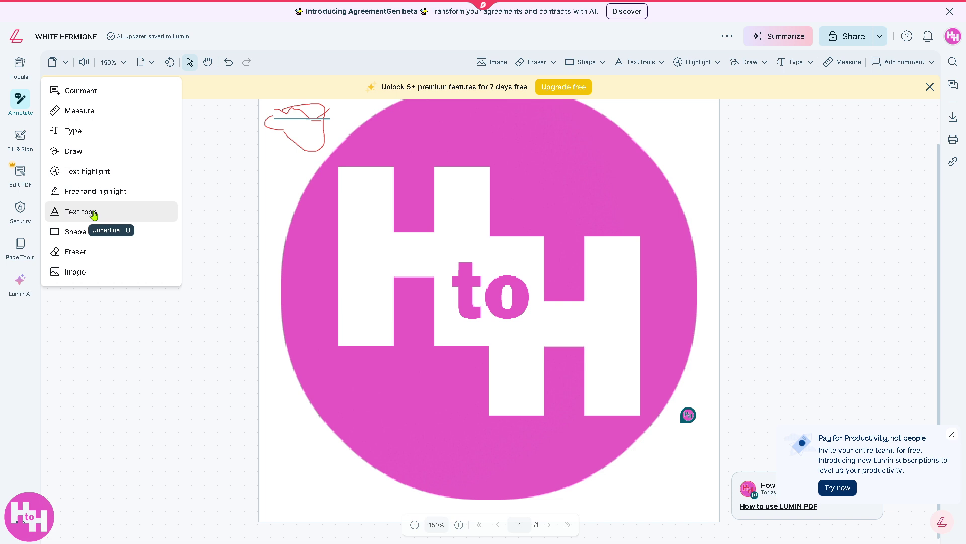
# Insert the HtoH logo image and shrink it onto the upper-left H beside 'to'.
pyautogui.click(80, 272)
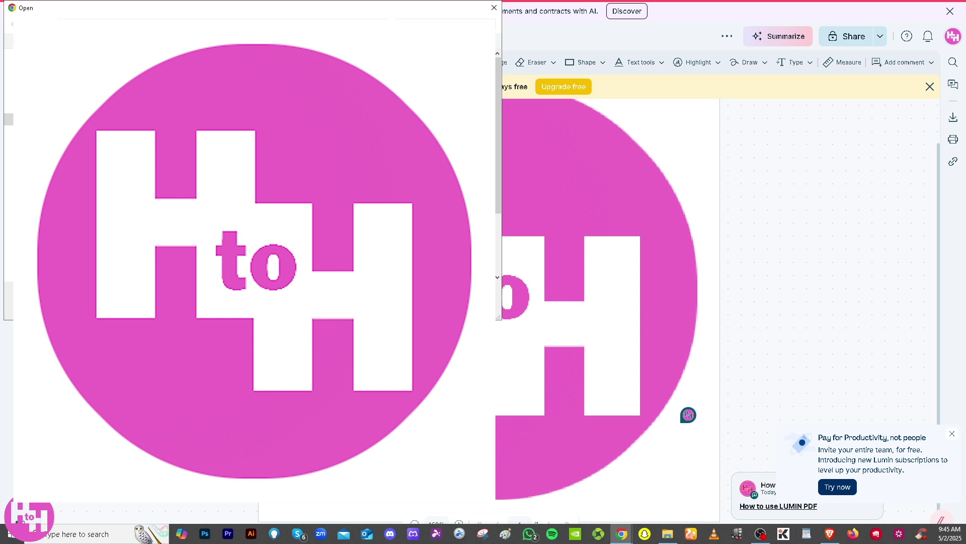
pyautogui.press('Return')
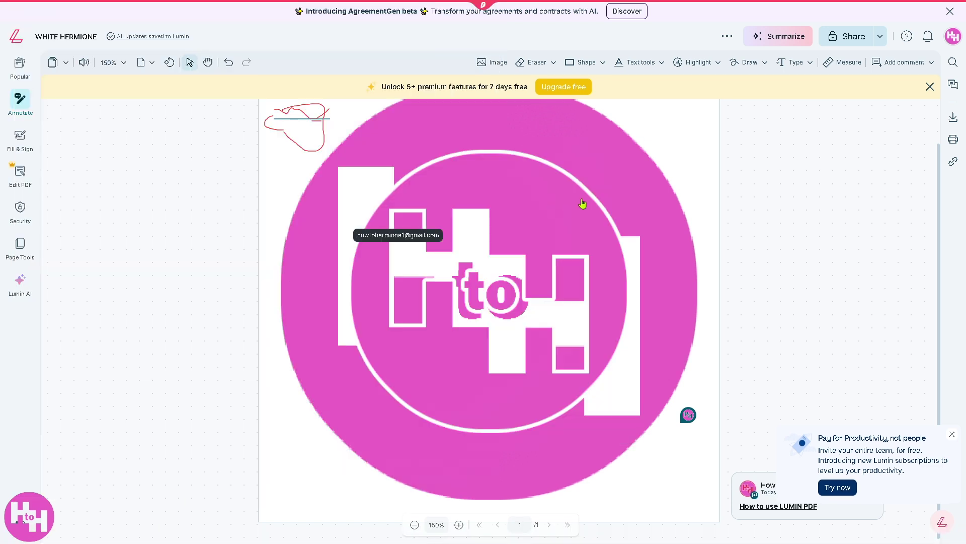
pyautogui.click(540, 204)
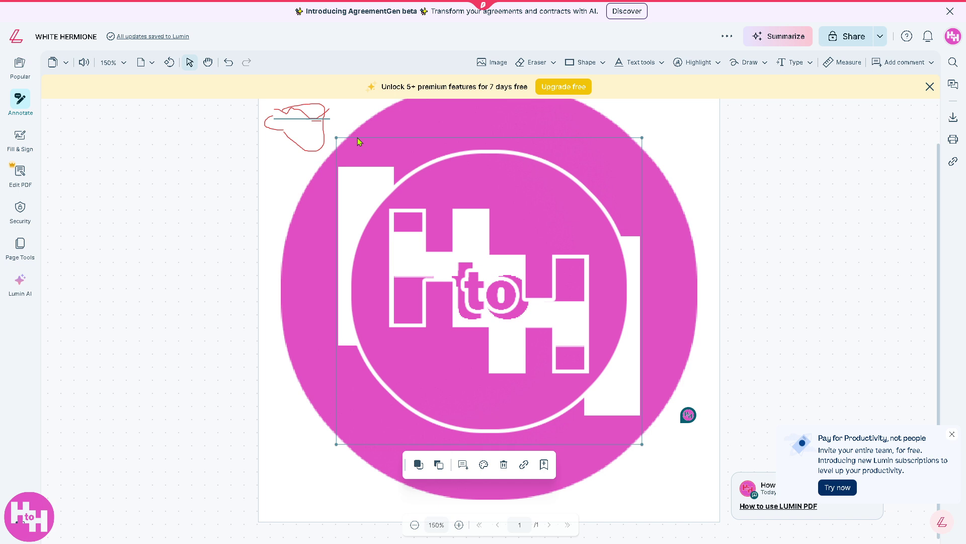
pyautogui.moveTo(334, 143); pyautogui.dragTo(608, 203)
pyautogui.moveTo(671, 197); pyautogui.dragTo(380, 232)
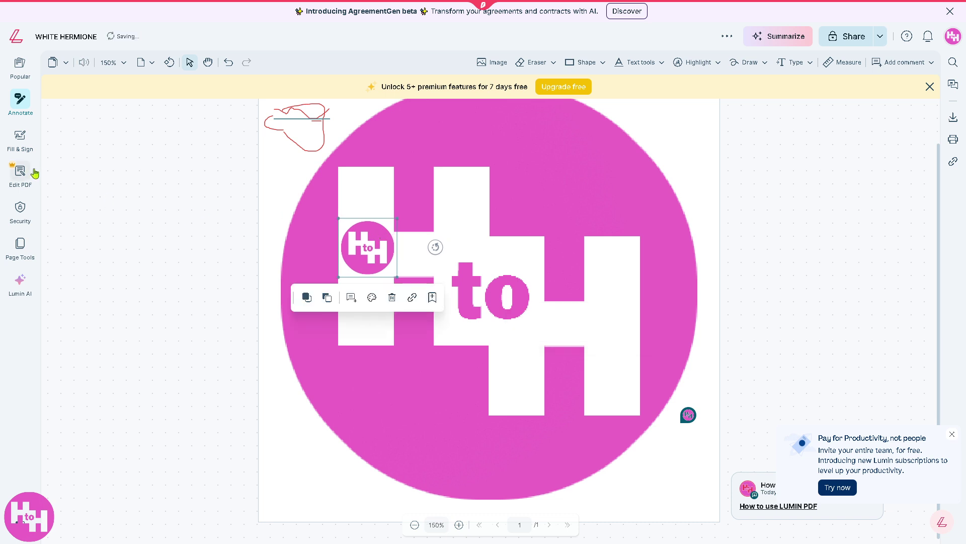
# Switch the HtoH logo PDF to the Fill & Sign tools, choosing Signature.
pyautogui.moveTo(30, 141)
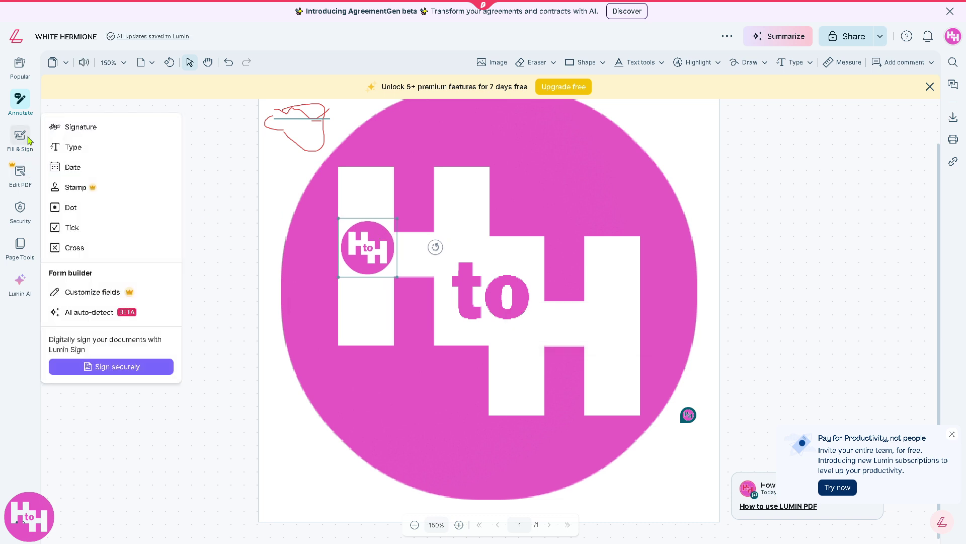
pyautogui.click(102, 133)
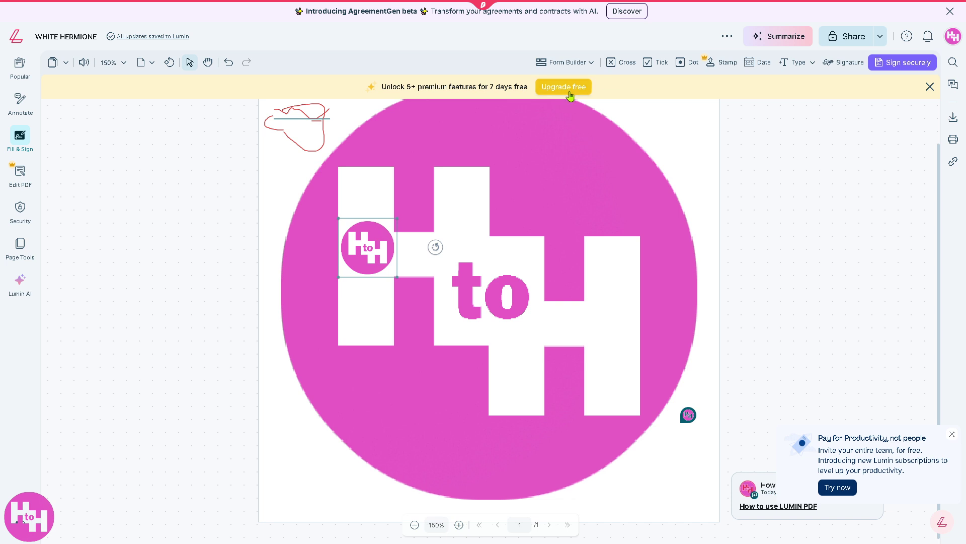
pyautogui.moveTo(24, 207)
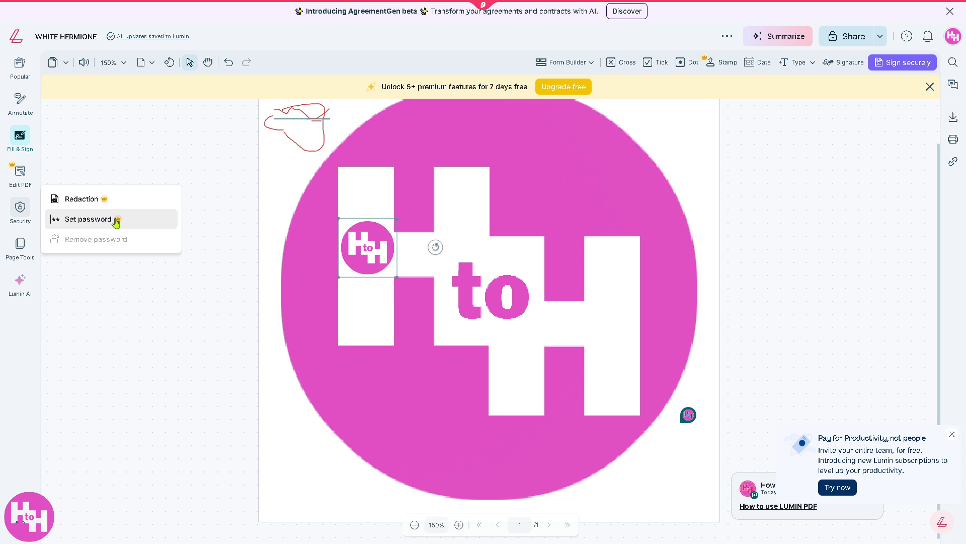
# Review the Page Tools thumbnails, then show Lumin AI's AgreementGen and auto-detect fields options.
pyautogui.click(21, 246)
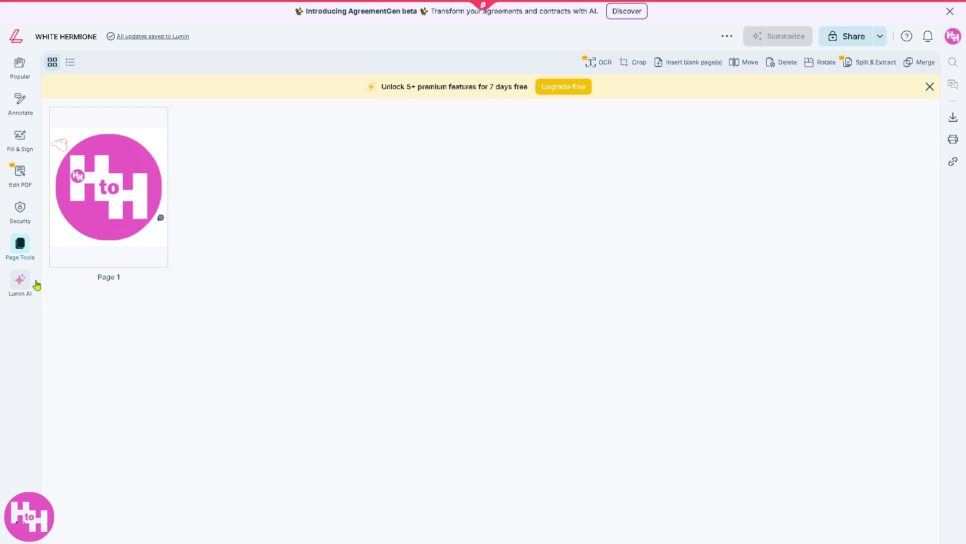
pyautogui.moveTo(25, 244)
pyautogui.click(21, 282)
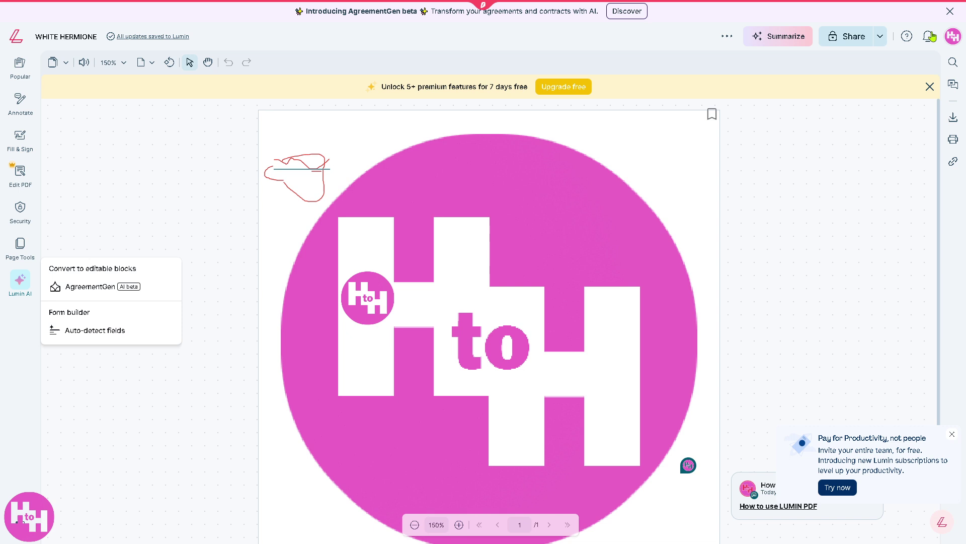
# Copy the WHITE HERMIONE.pdf share link and keep link access Restricted to shared people.
pyautogui.click(880, 40)
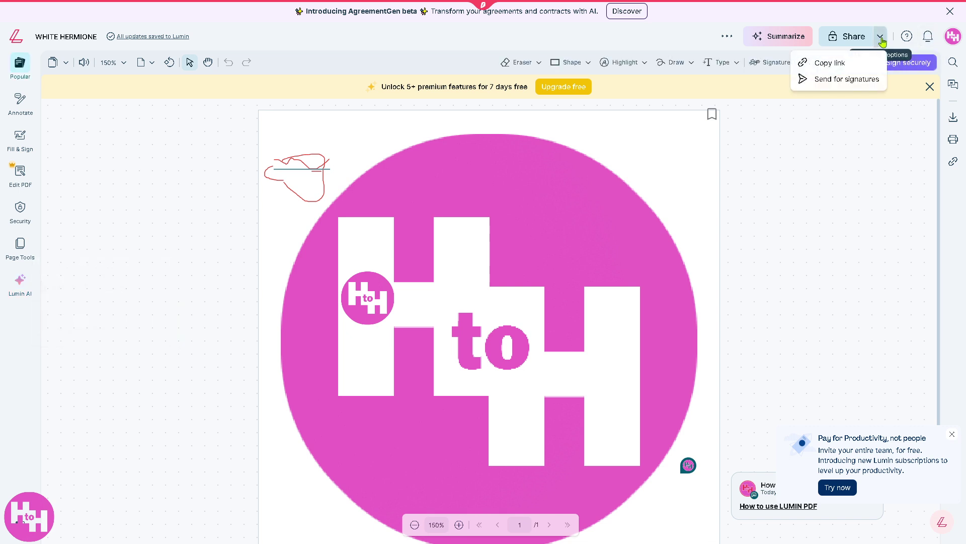
pyautogui.click(830, 63)
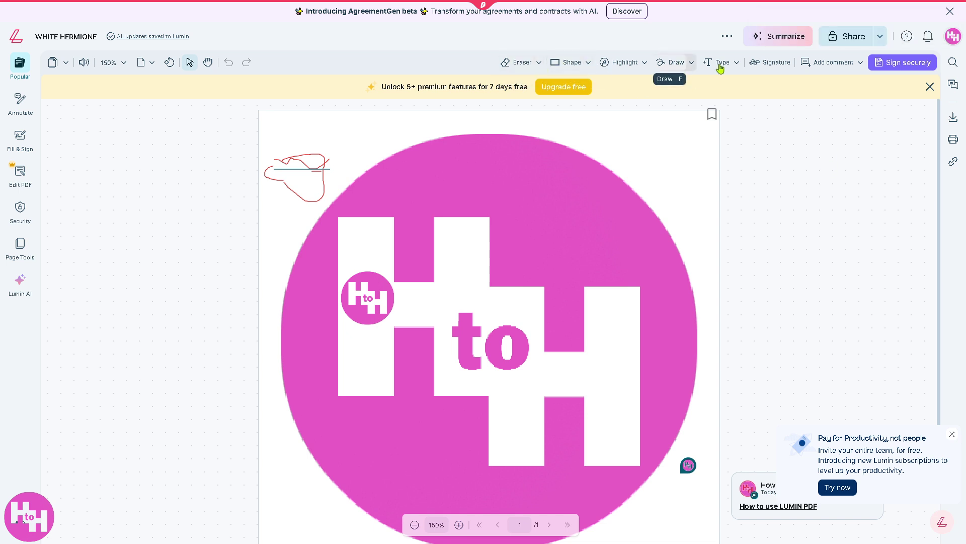
pyautogui.click(882, 37)
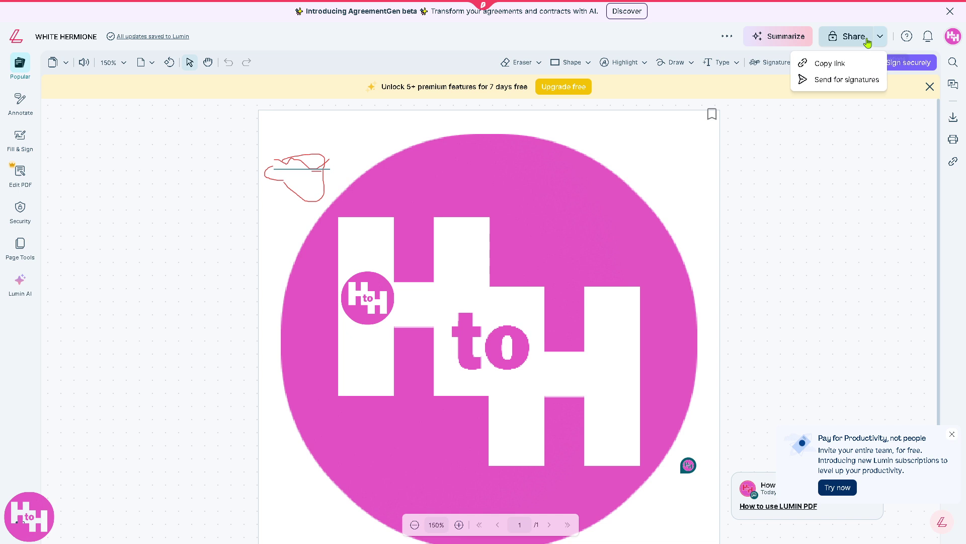
pyautogui.click(855, 37)
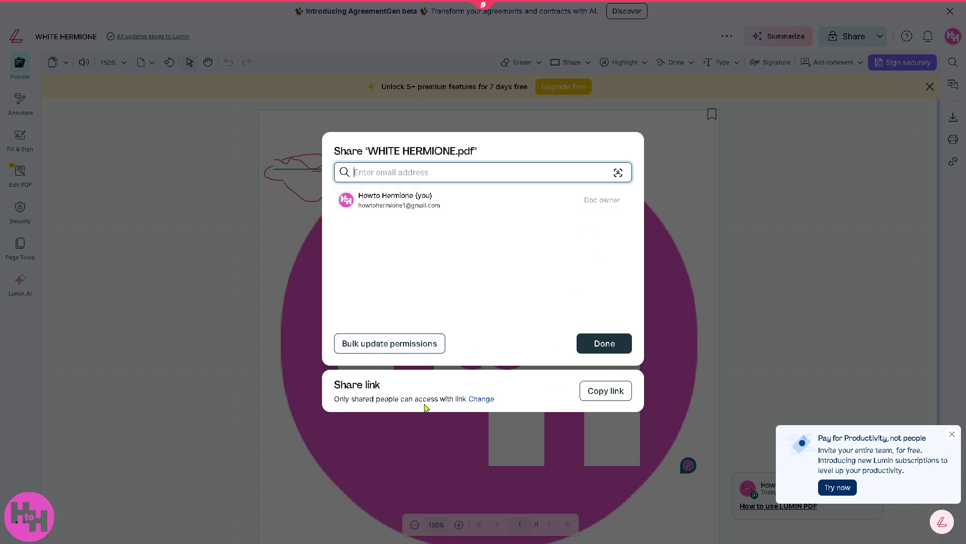
pyautogui.click(480, 400)
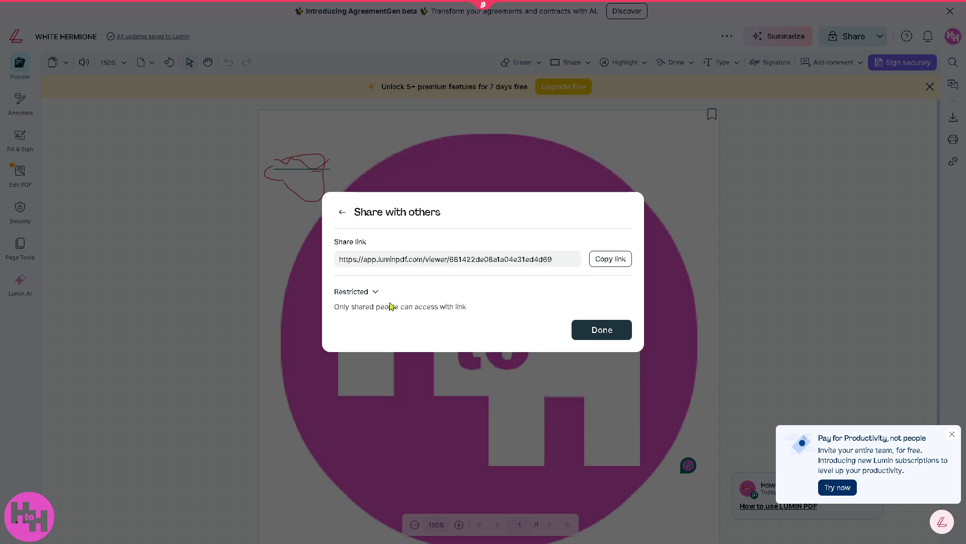
pyautogui.click(375, 291)
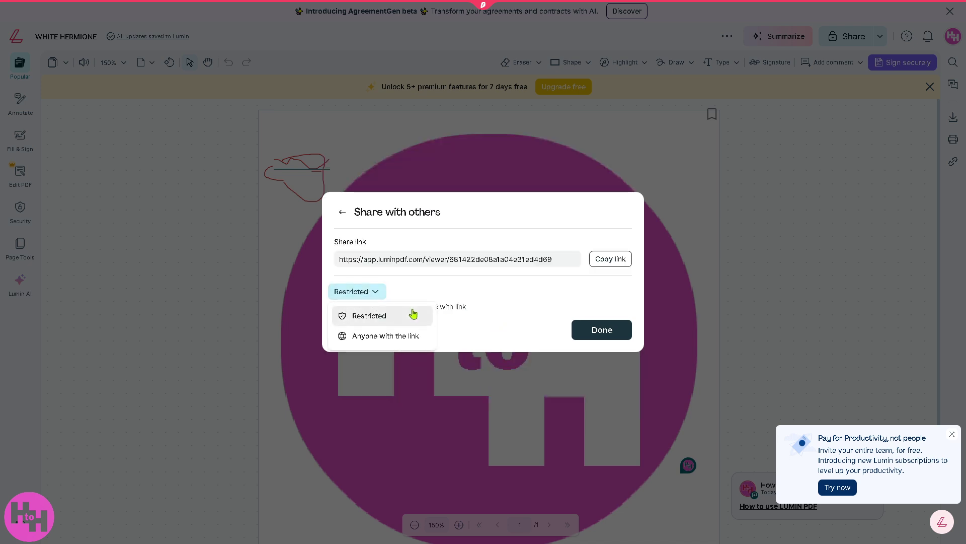
pyautogui.click(493, 336)
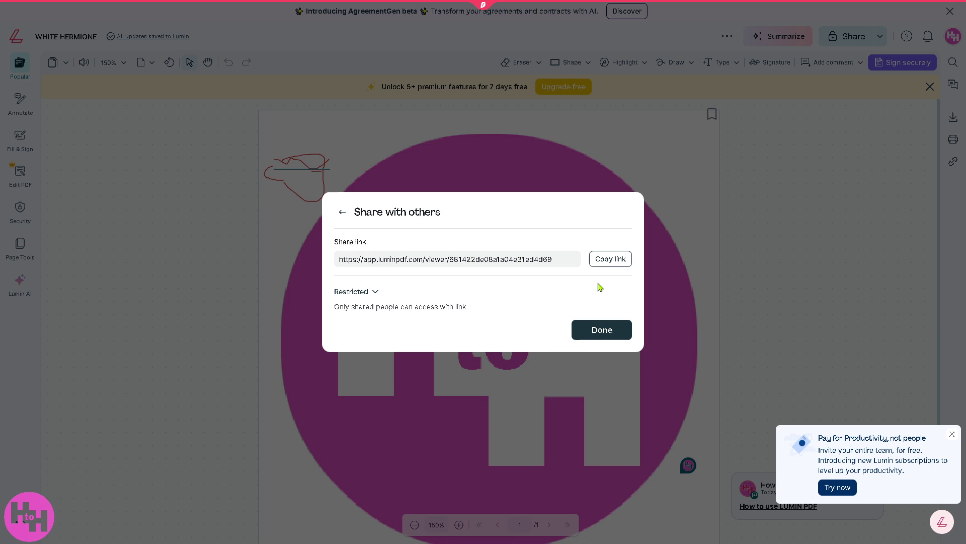
pyautogui.click(620, 333)
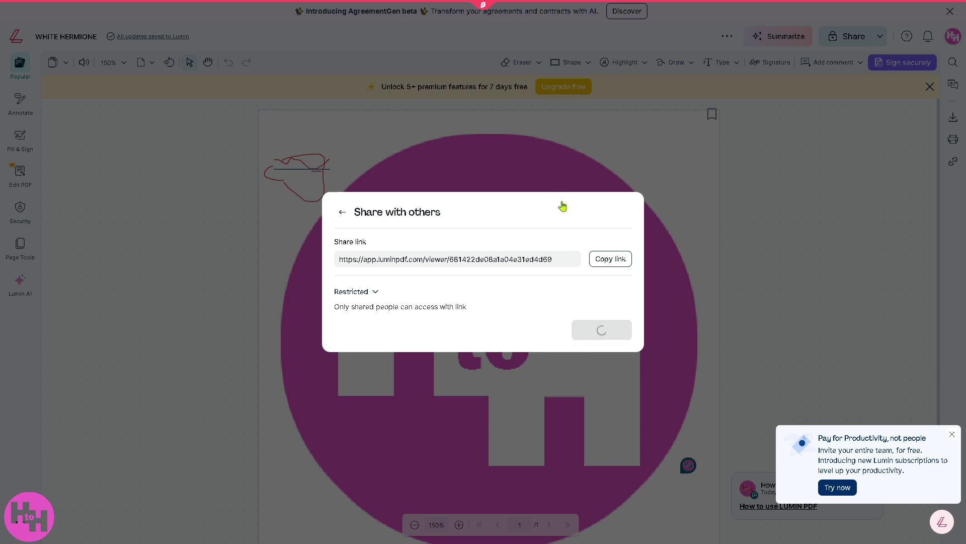
pyautogui.click(606, 345)
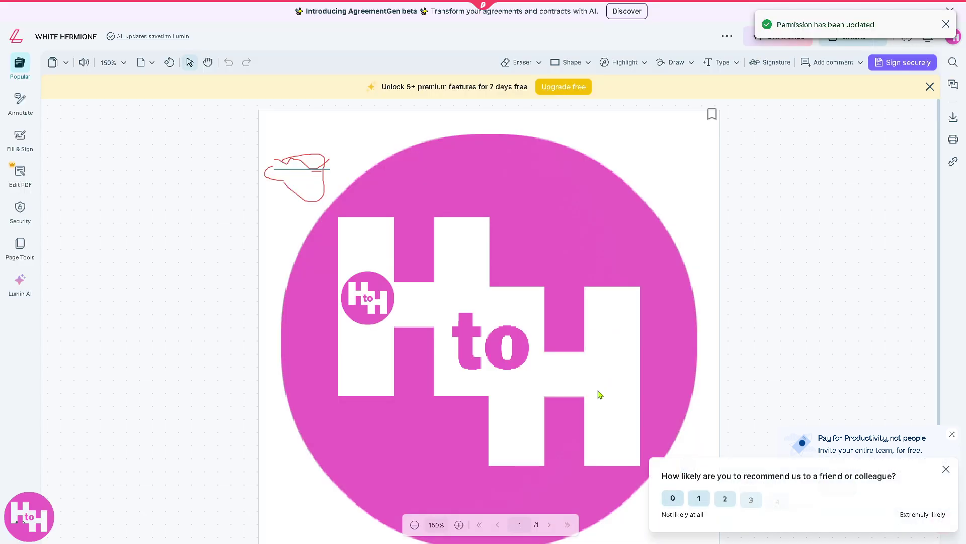
# Go back to My documents and browse Templates under Executive assistants toward Rental application.
pyautogui.click(15, 38)
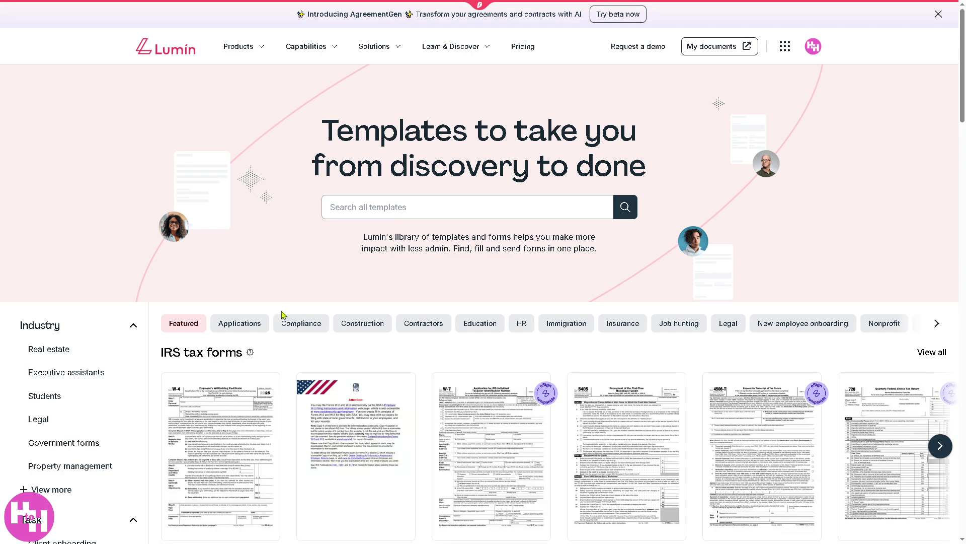
pyautogui.scroll(-1, 292, 320)
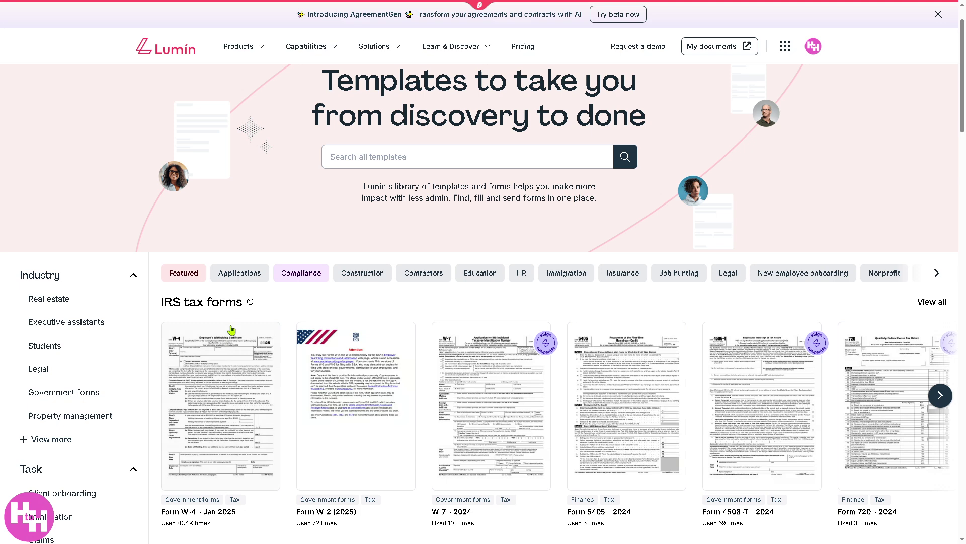
pyautogui.click(70, 327)
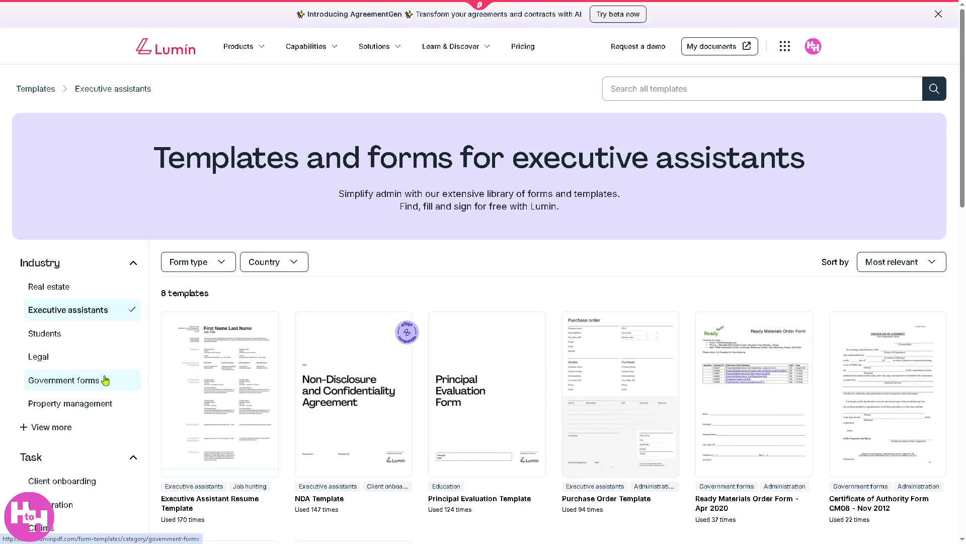
pyautogui.scroll(-1, 100, 401)
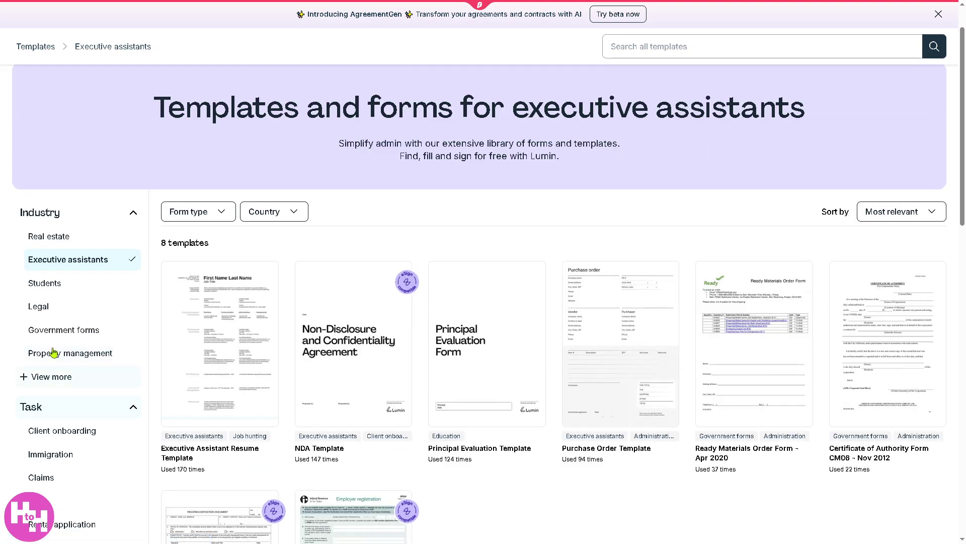
pyautogui.scroll(-1, 58, 363)
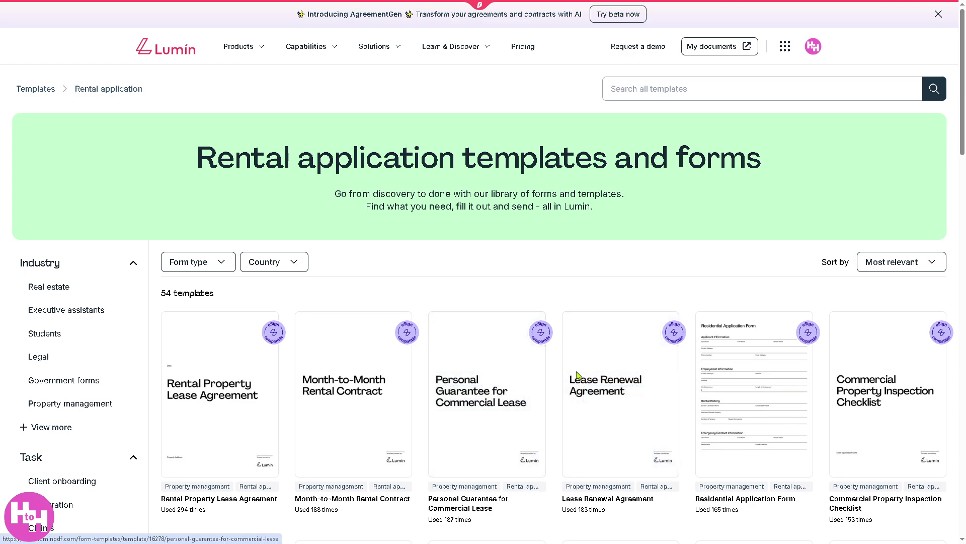
# Preview the Lease Renewal Agreement template and start a new 5-page document from it.
pyautogui.click(617, 394)
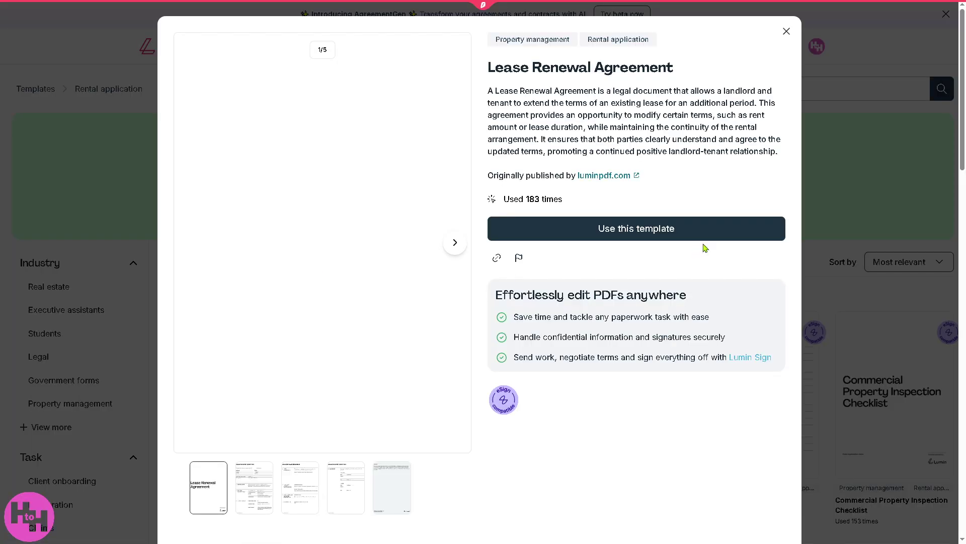
pyautogui.click(617, 234)
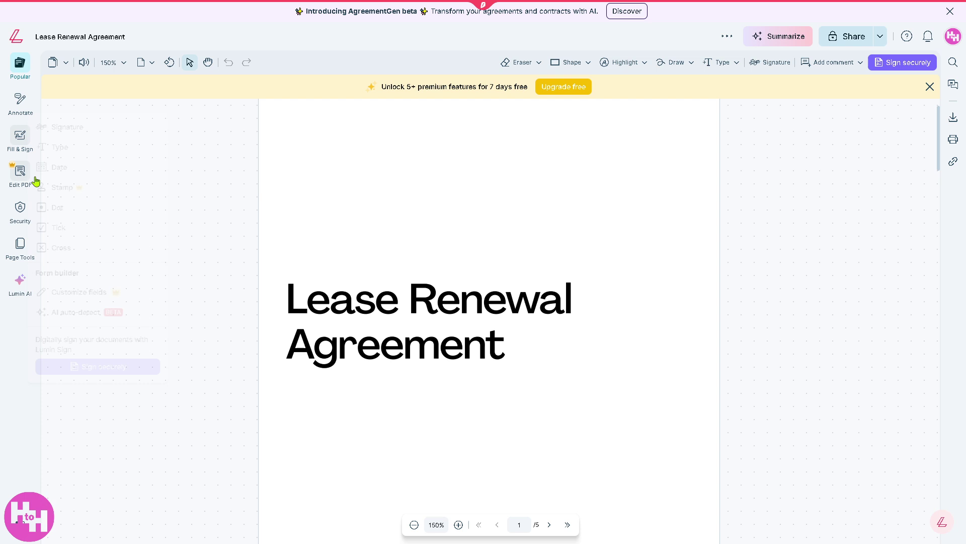
# Scroll through the Lease Renewal Agreement's cover and Landlord/Tenant pages, then open the Share dropdown.
pyautogui.moveTo(24, 249)
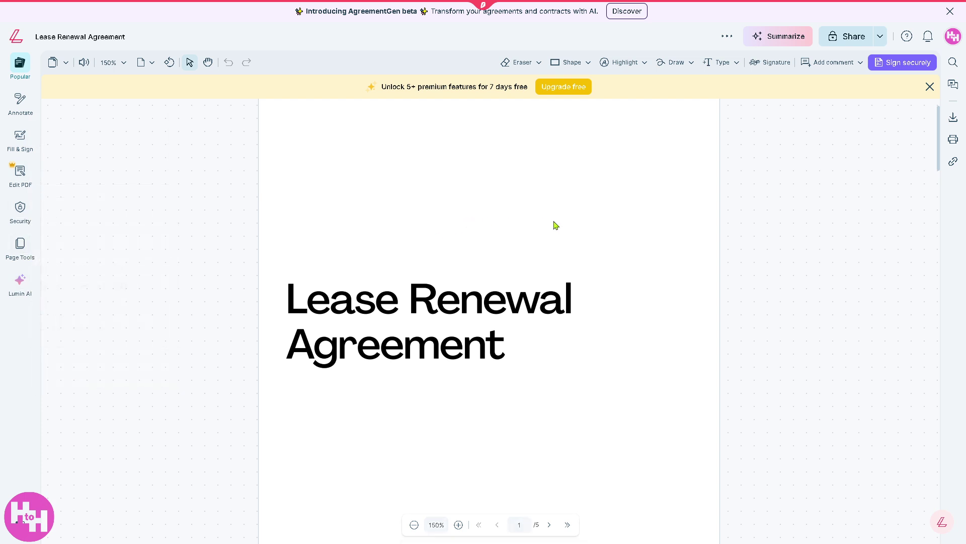
pyautogui.scroll(-1, 556, 225)
pyautogui.scroll(-2, 606, 234)
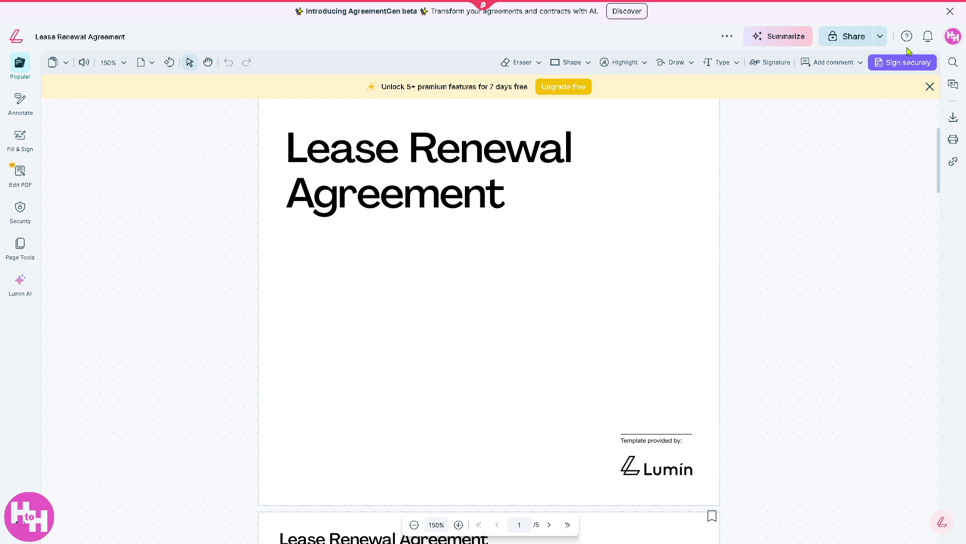
pyautogui.scroll(-3, 446, 242)
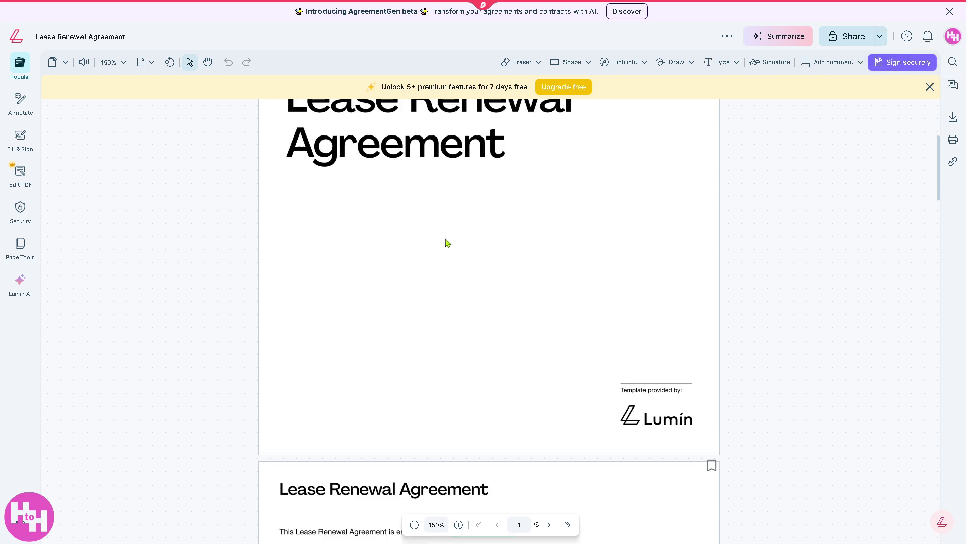
pyautogui.scroll(2, 447, 242)
pyautogui.scroll(-1, 447, 242)
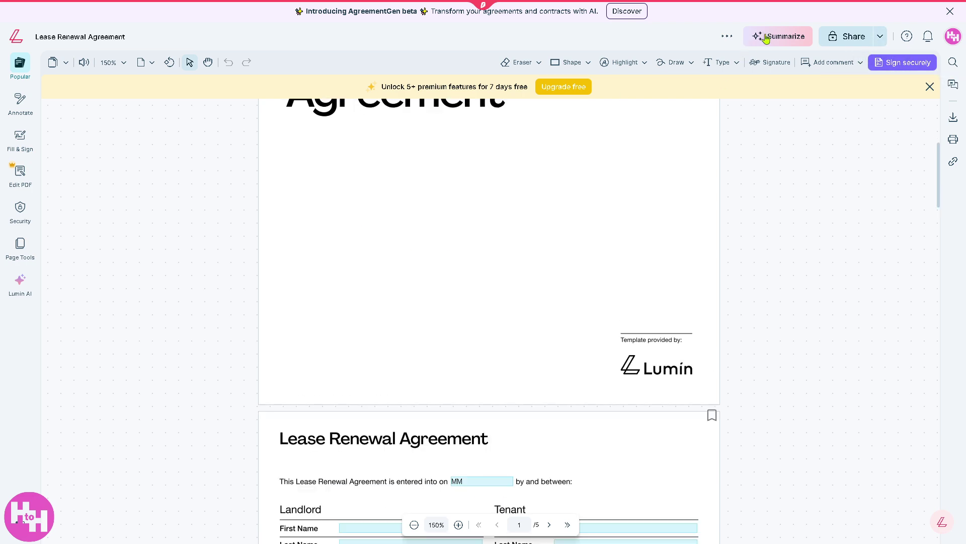
pyautogui.click(880, 39)
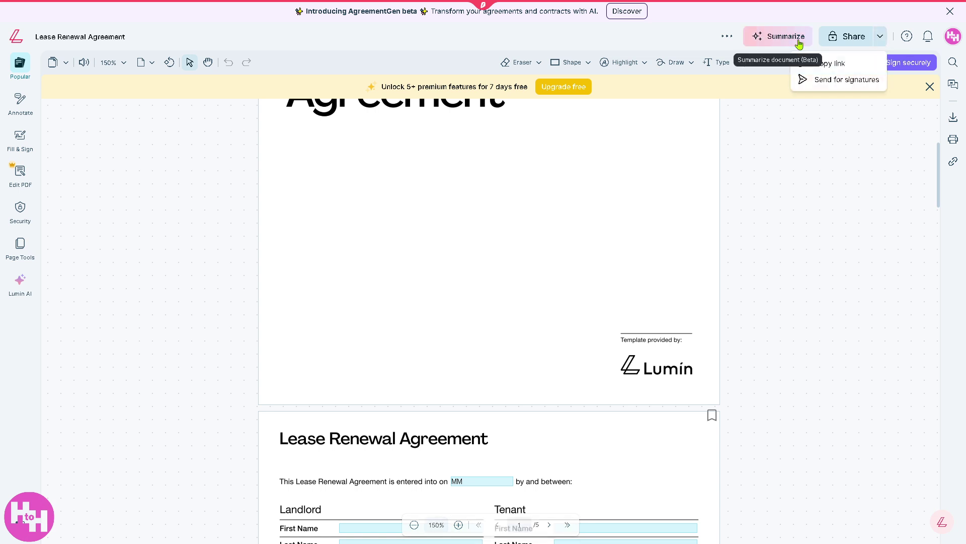